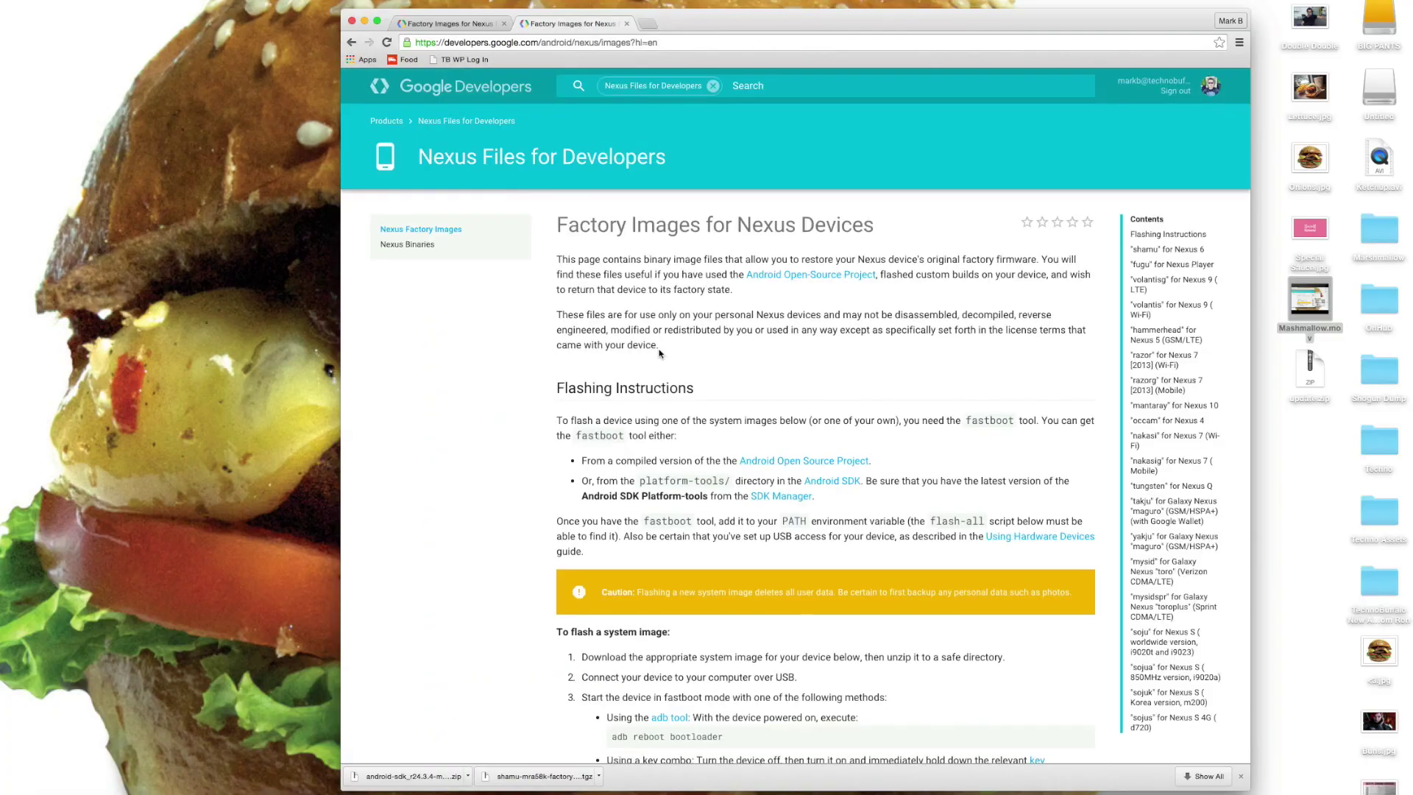
- From the Stand-alone SDK Tools page, accept the terms and download android-sdk_r24.3.4-macosx.zip
scroll(659, 354, down, 15)
scroll(659, 354, down, 5)
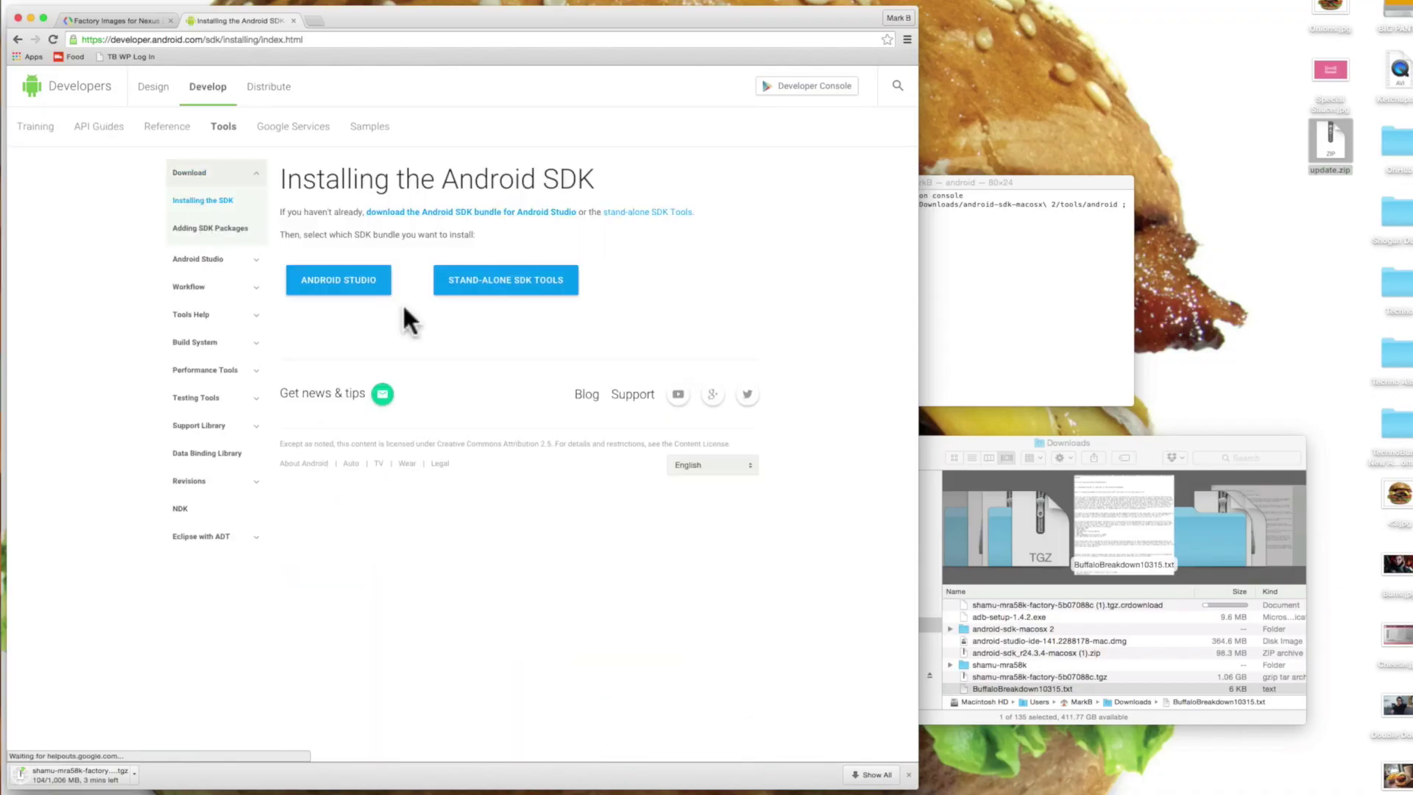
click(489, 297)
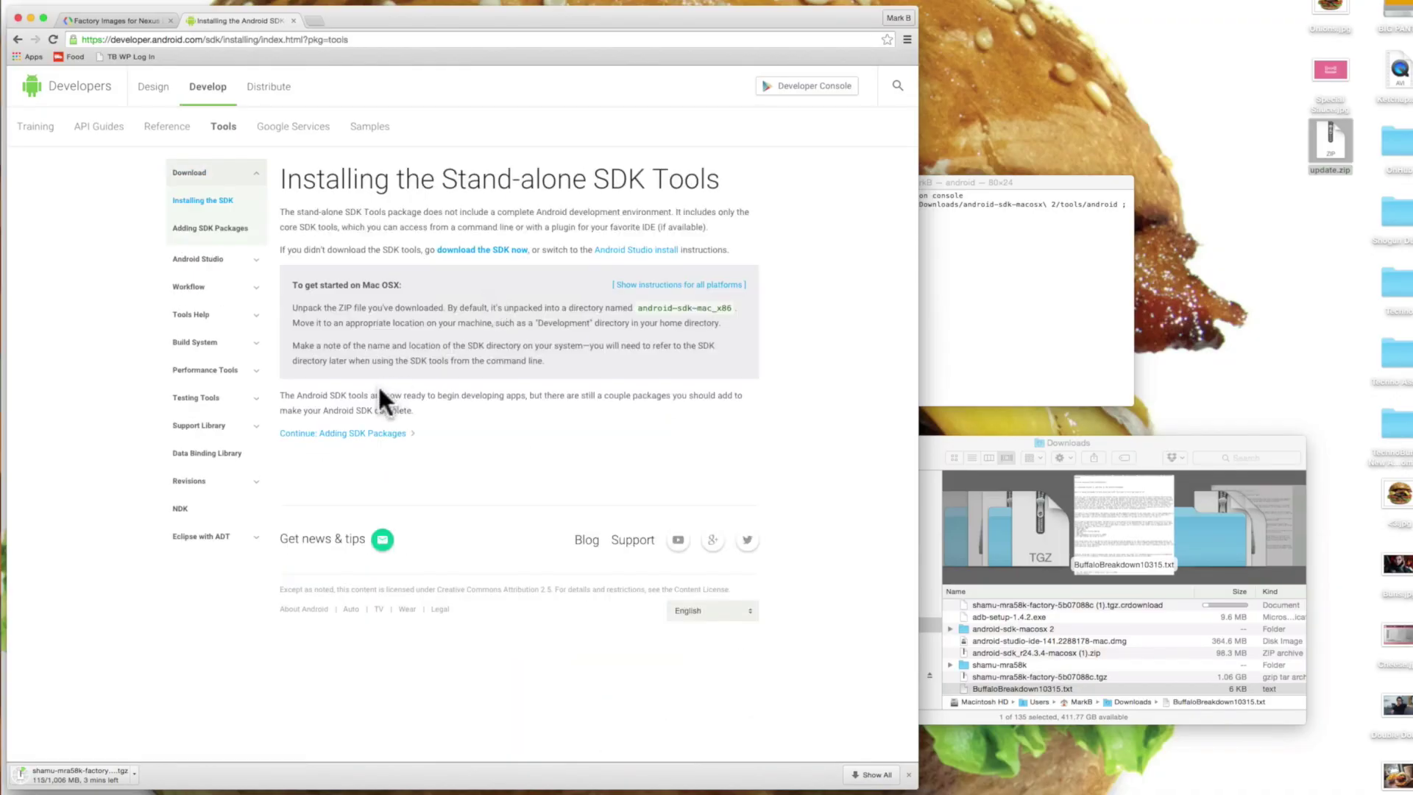
click(477, 250)
scroll(434, 452, down, 1)
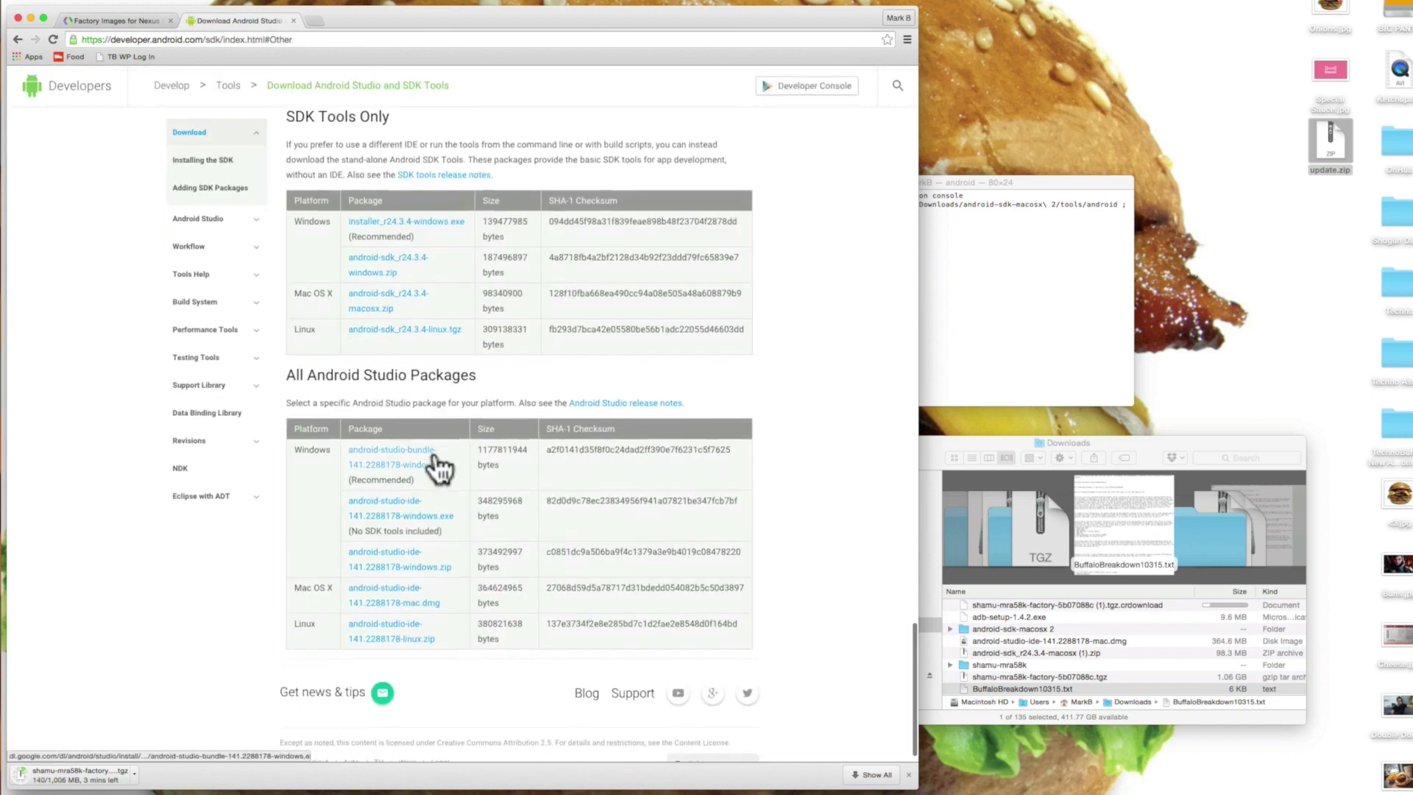
click(401, 303)
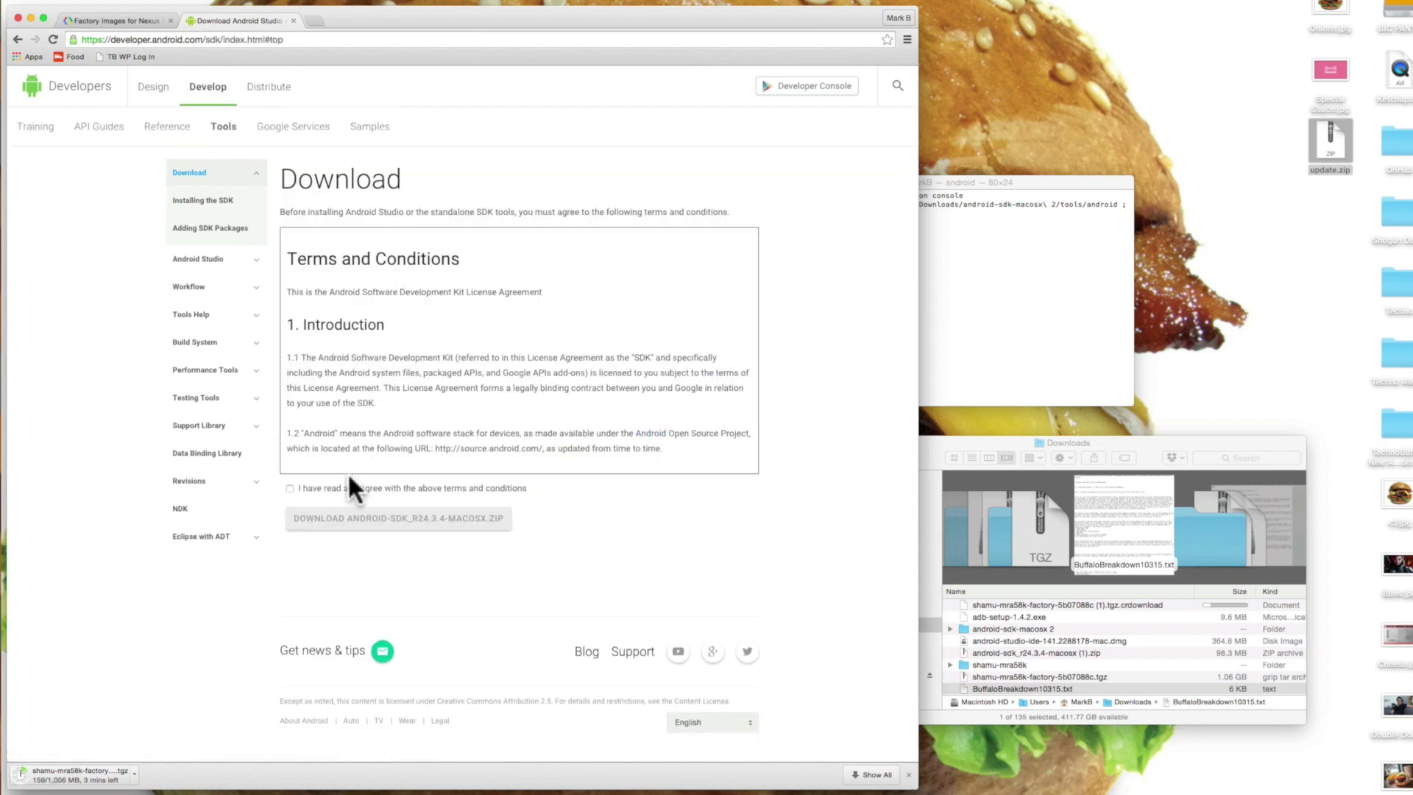
click(322, 486)
click(328, 519)
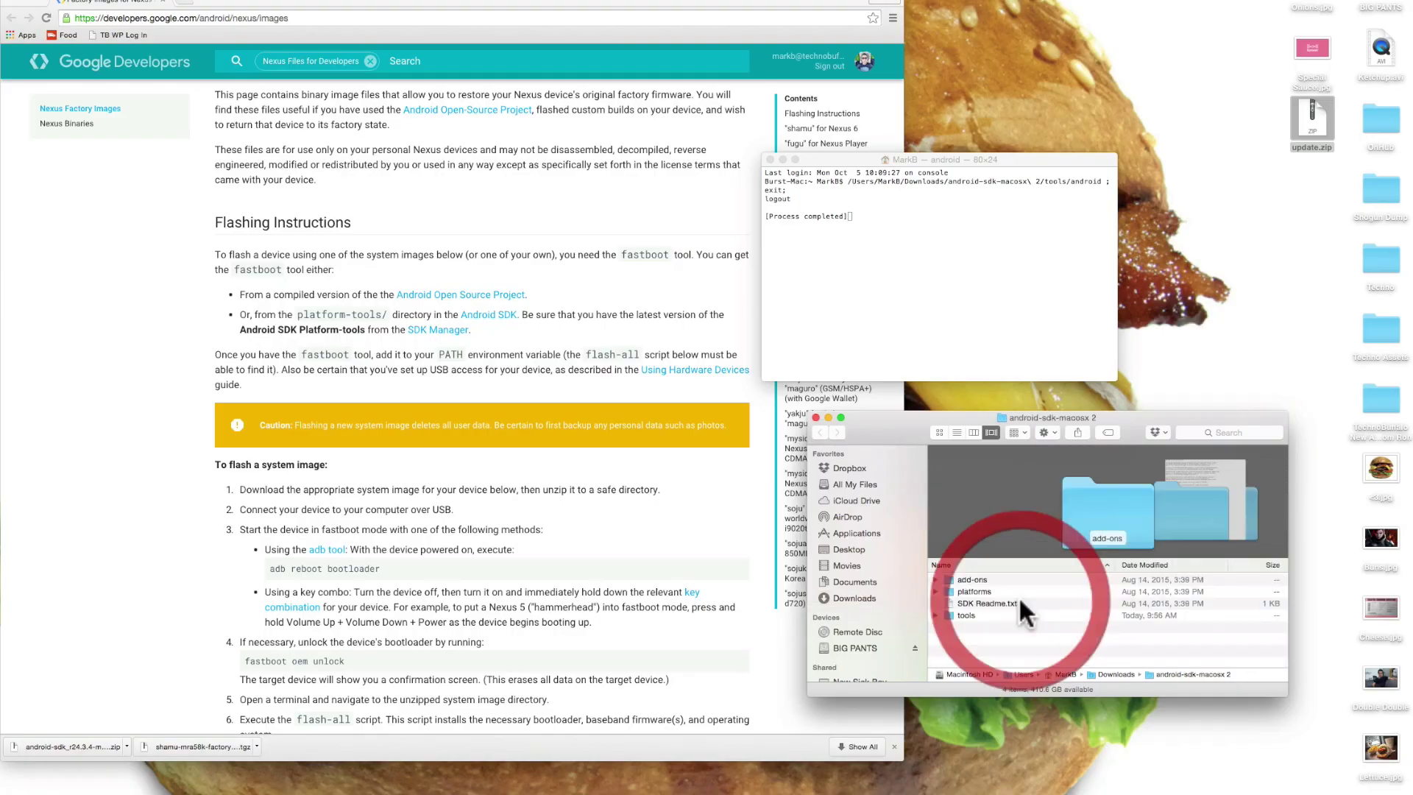
- Launch the Android SDK Manager by running the android tool in the SDK's tools folder
double_click(963, 614)
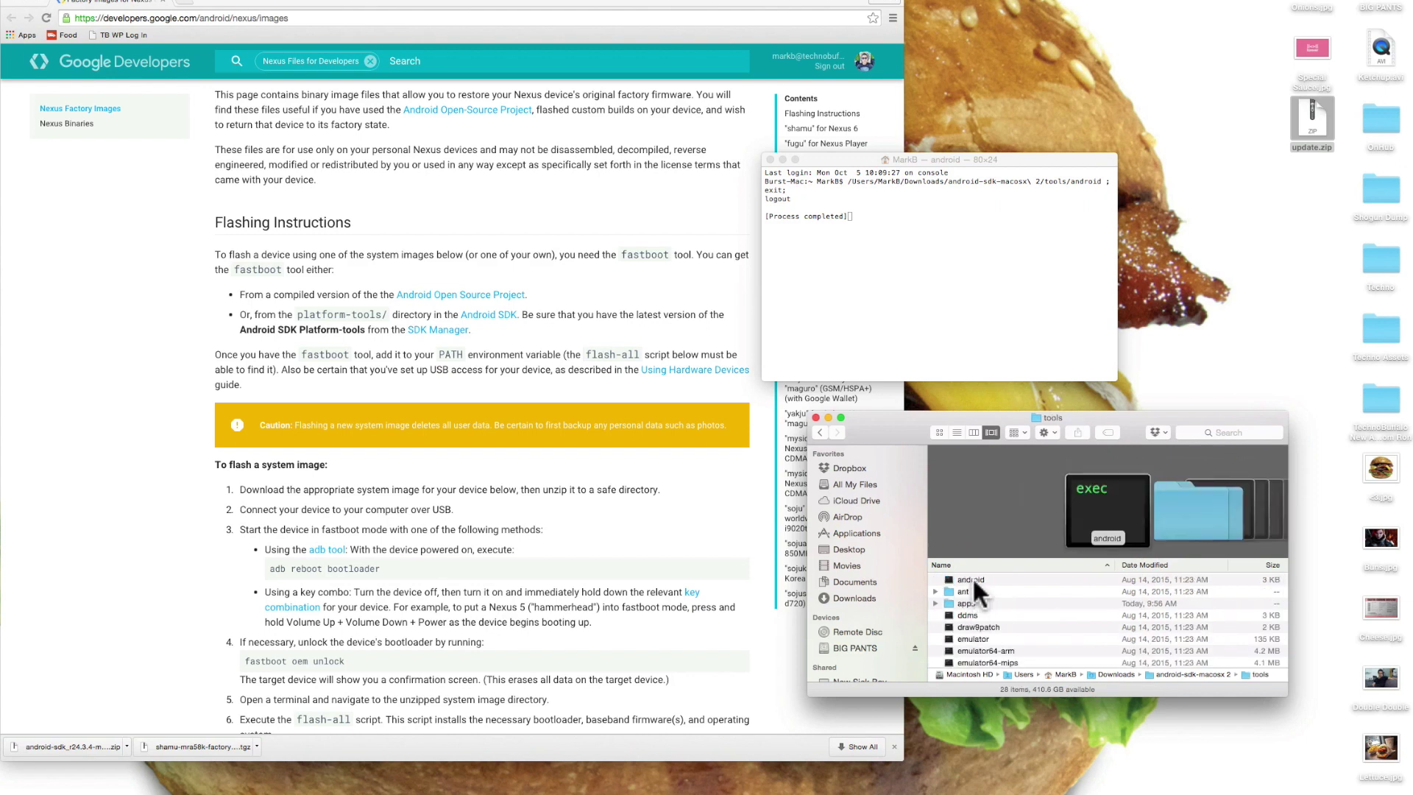
double_click(971, 579)
click(770, 159)
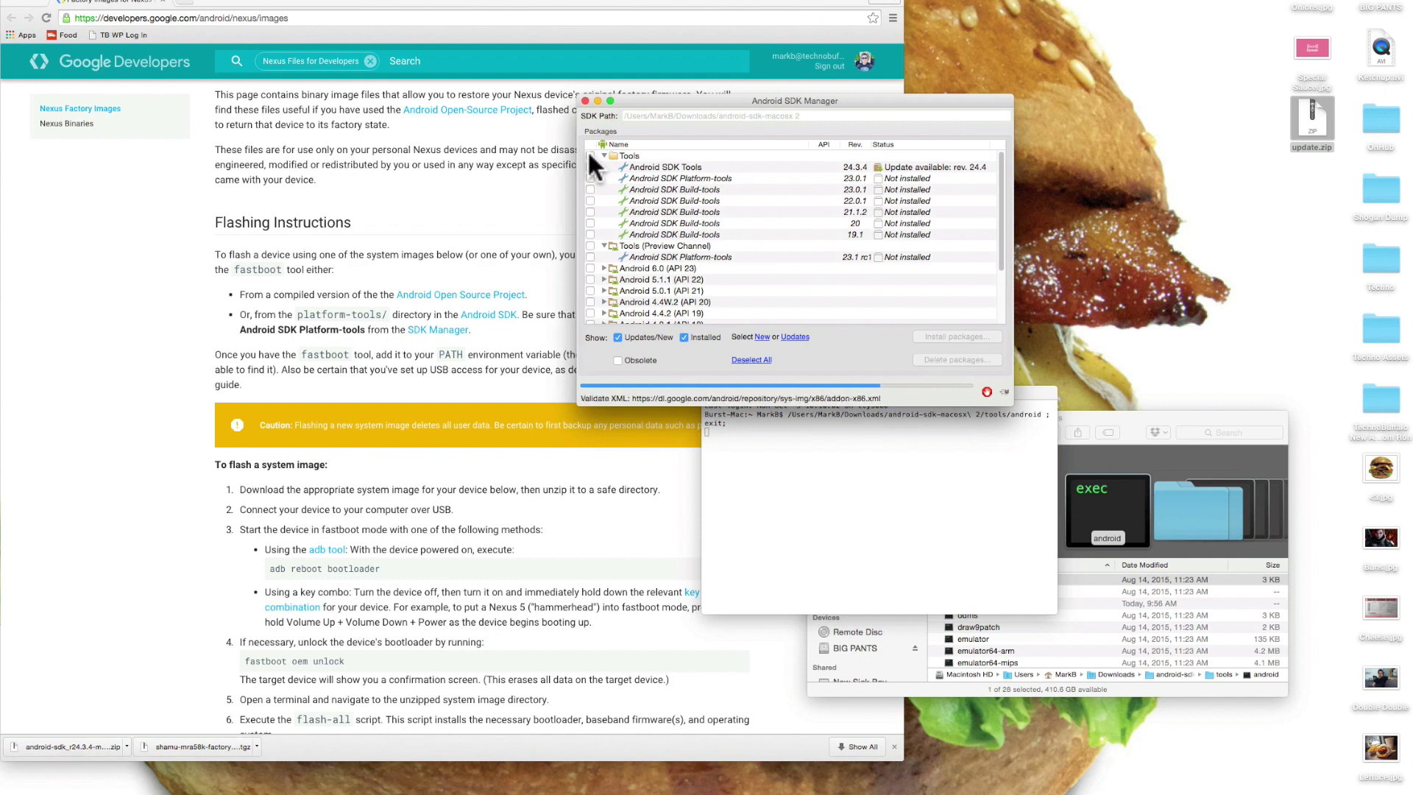
- Accept the Android SDK License and install the 21 selected packages, including Platform-tools
scroll(615, 214, down, 10)
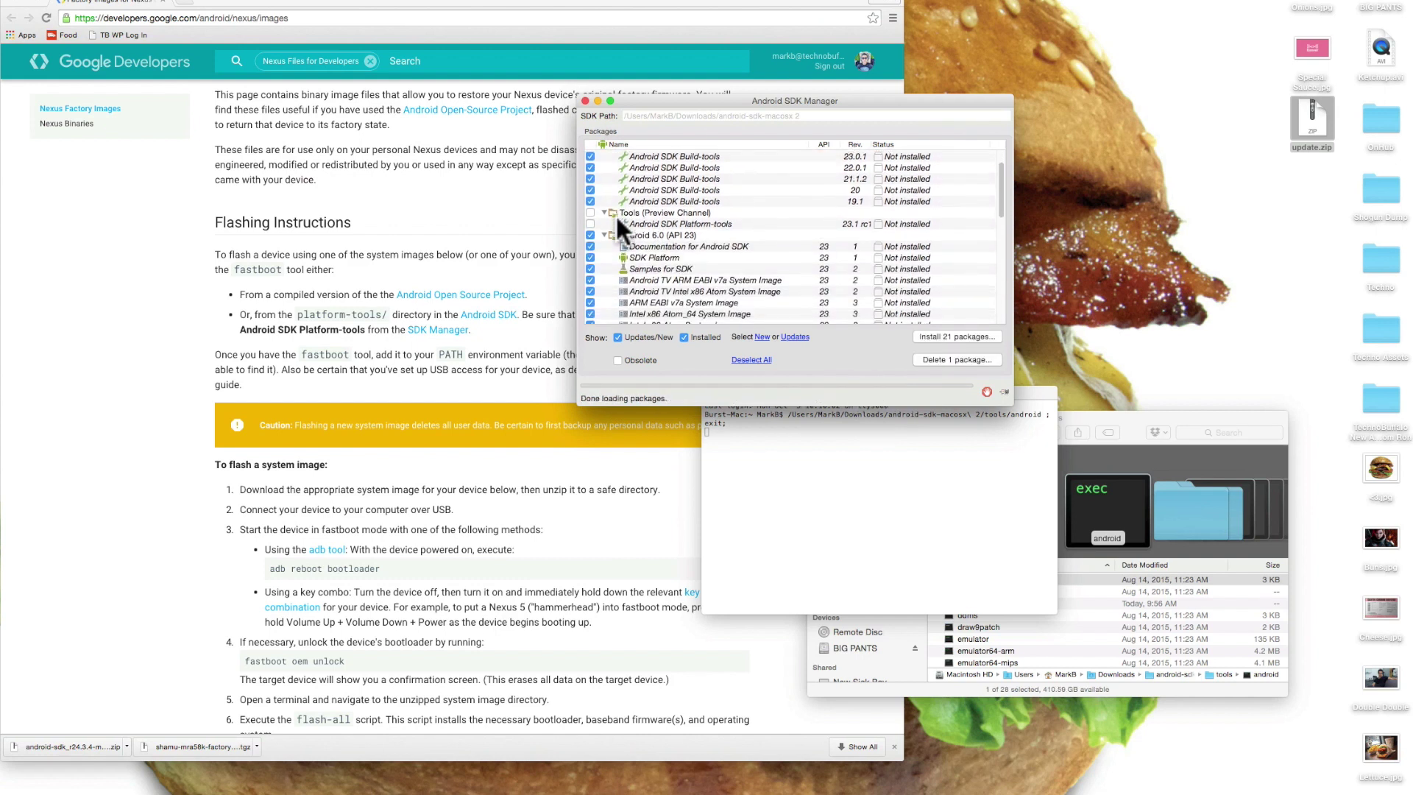
scroll(615, 214, up, 10)
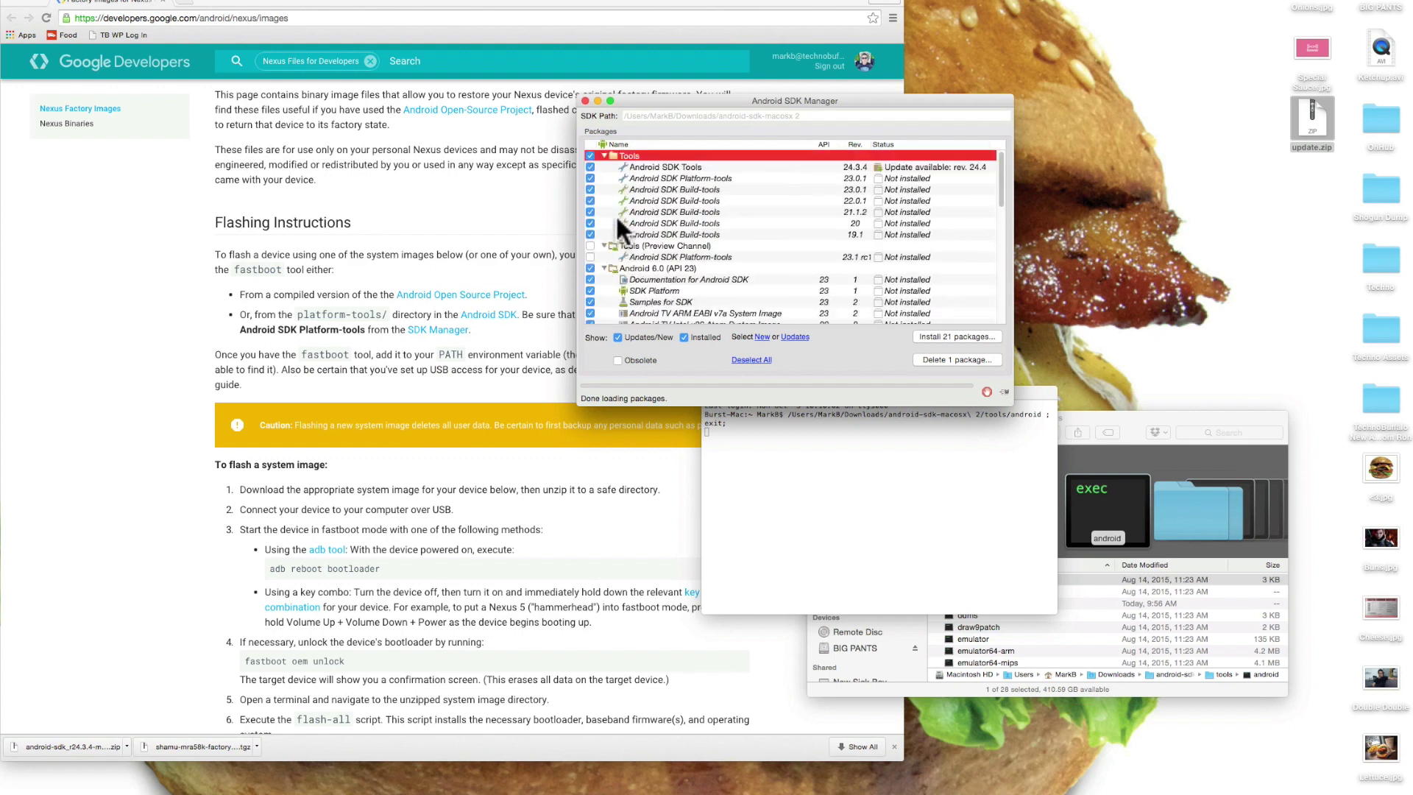
click(931, 336)
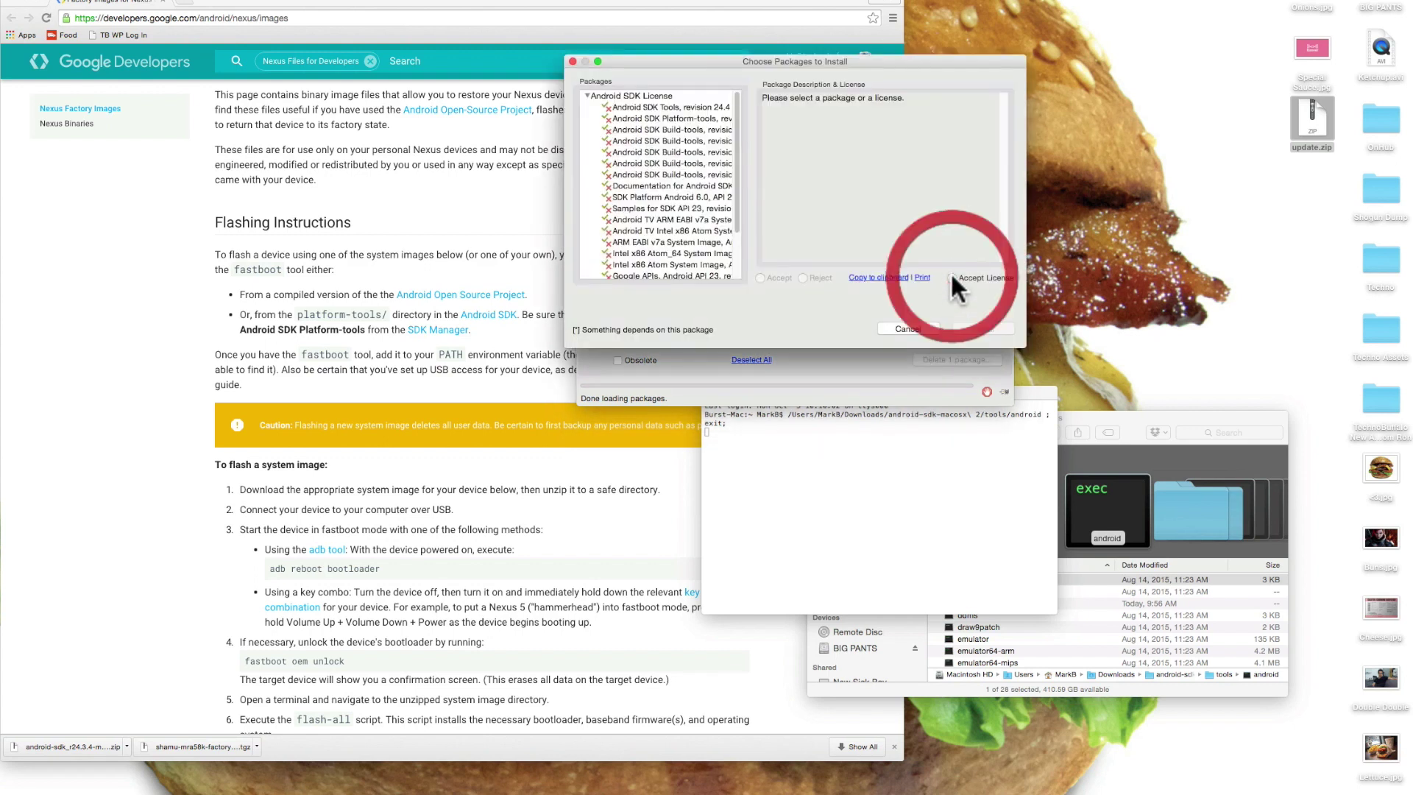
click(678, 94)
click(950, 277)
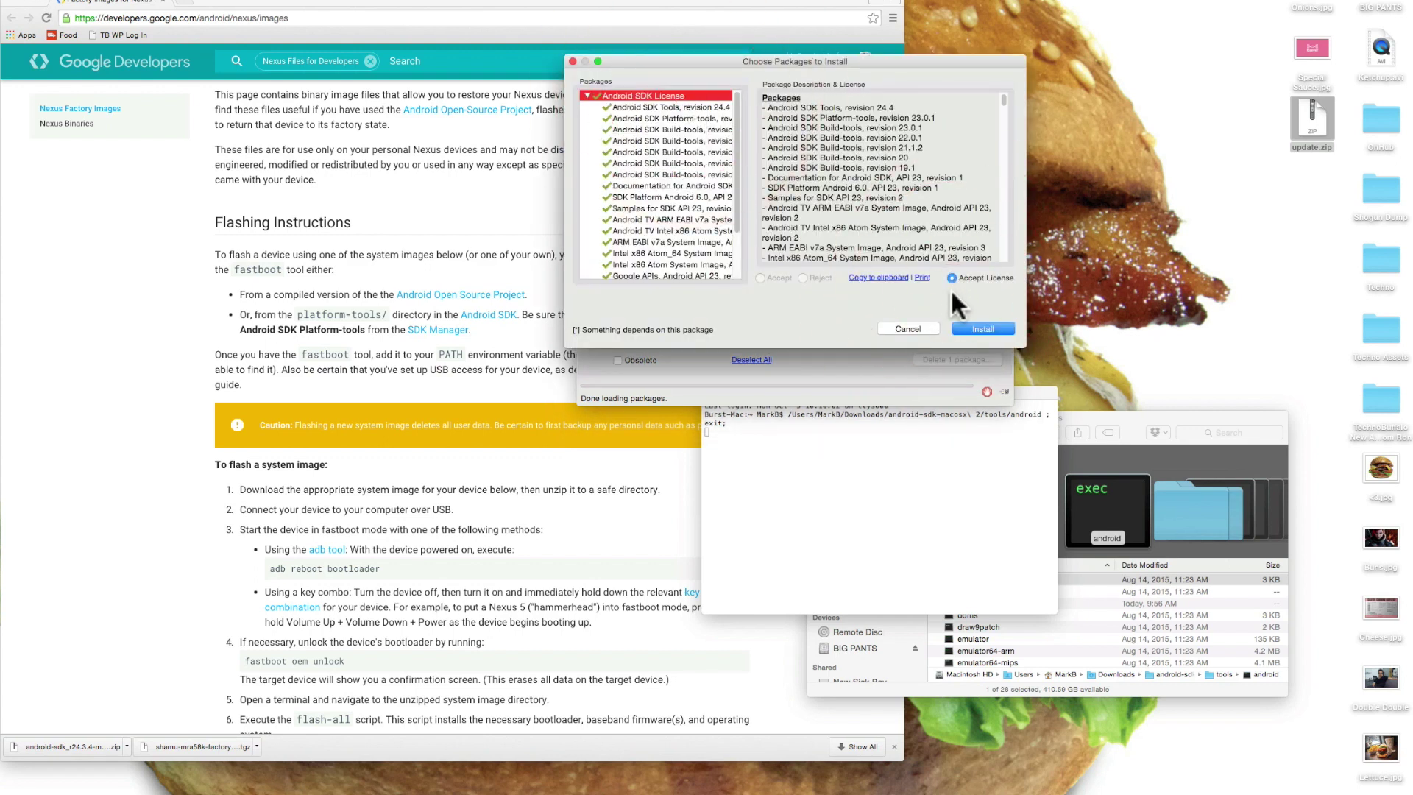
click(969, 326)
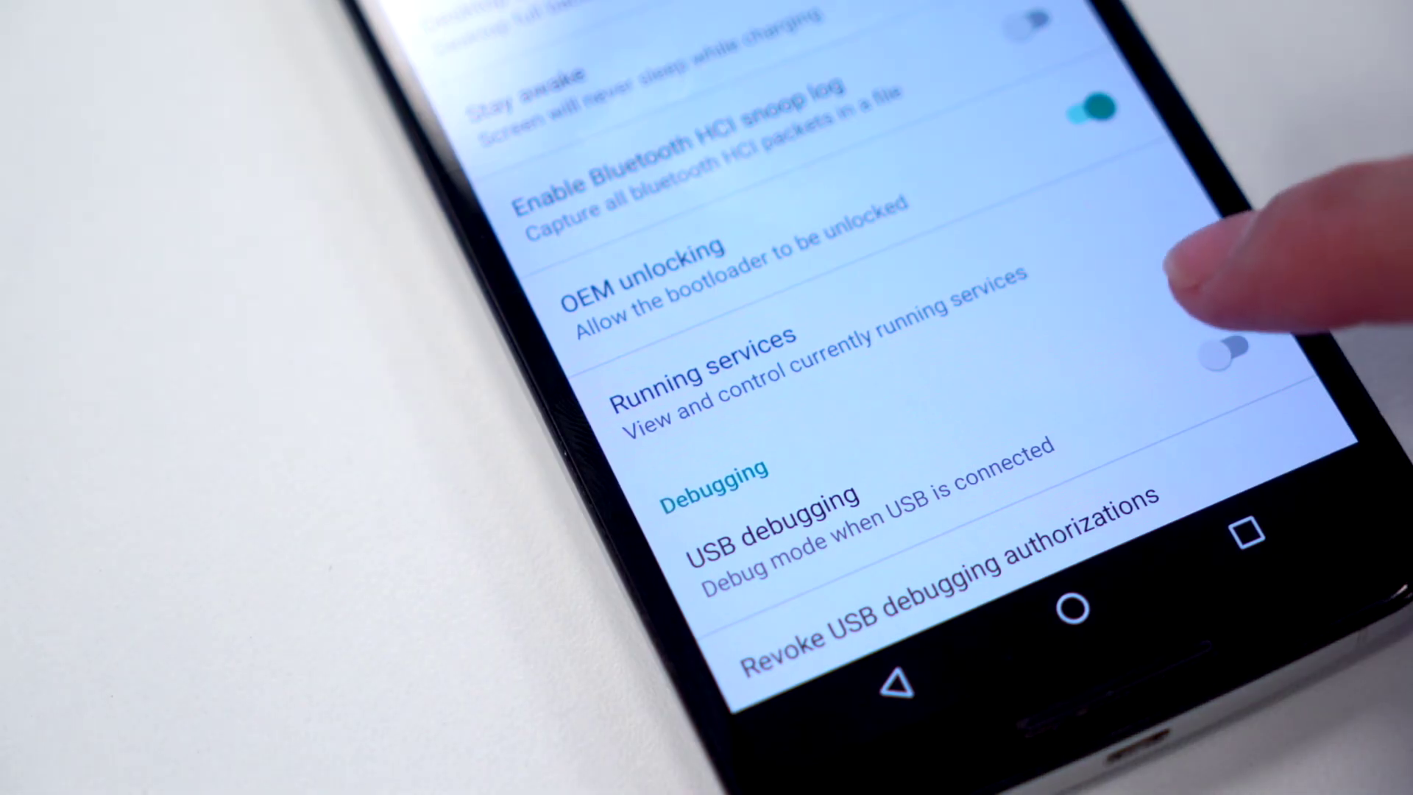
- Enable USB debugging in Developer options and confirm the Allow USB debugging prompt
click(1226, 352)
click(1057, 154)
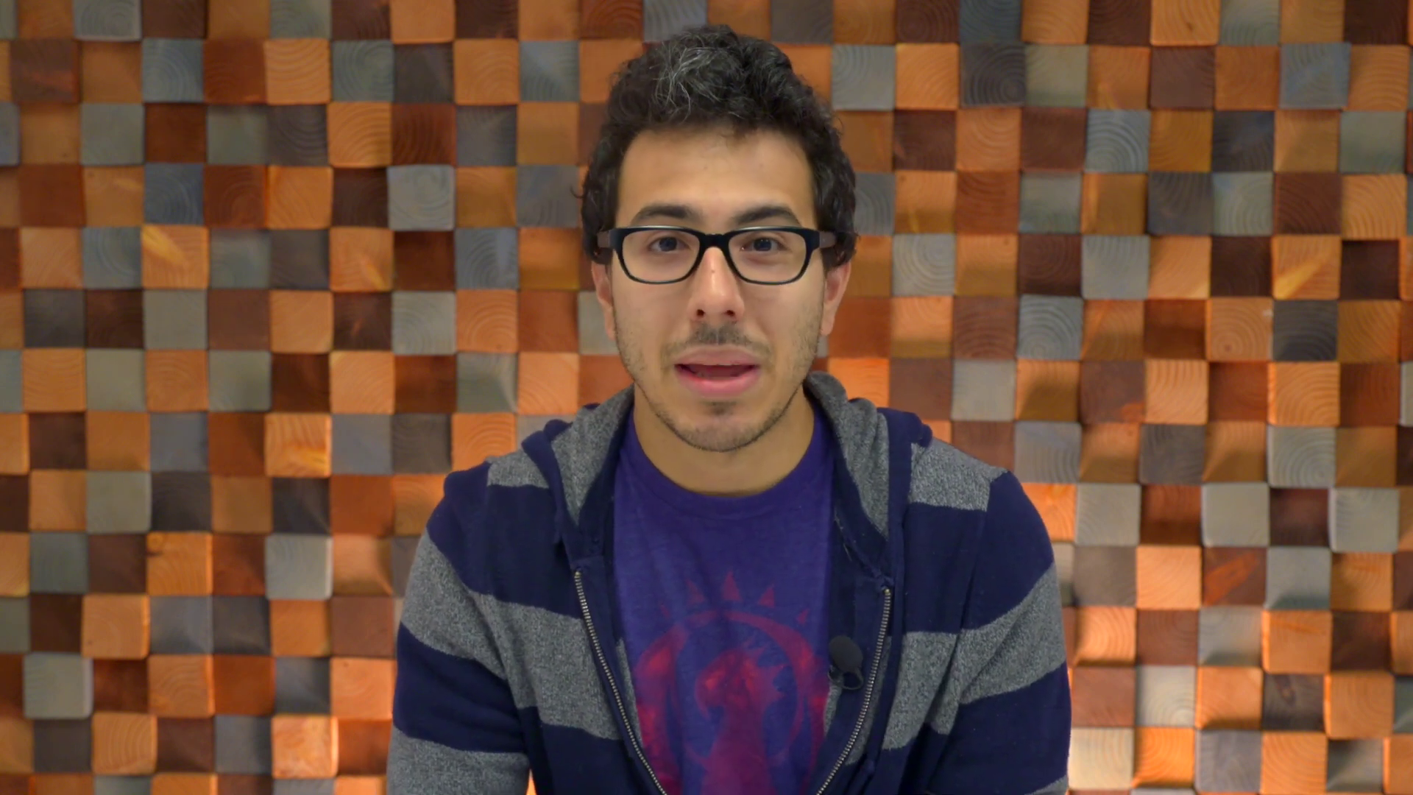
- Launch Terminal through a Spotlight search for 'terminal' and move its window to the upper left
text(ermin)
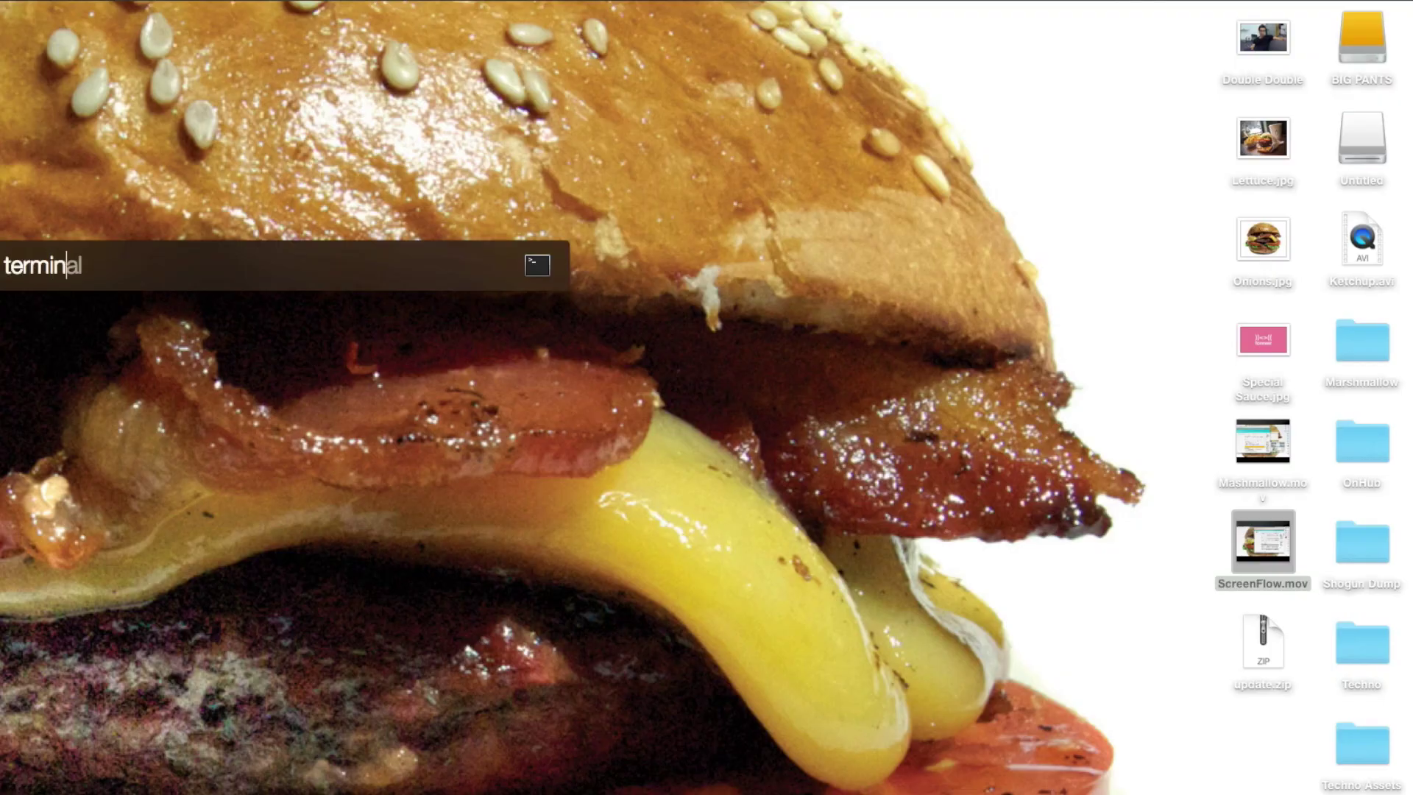
key(Return)
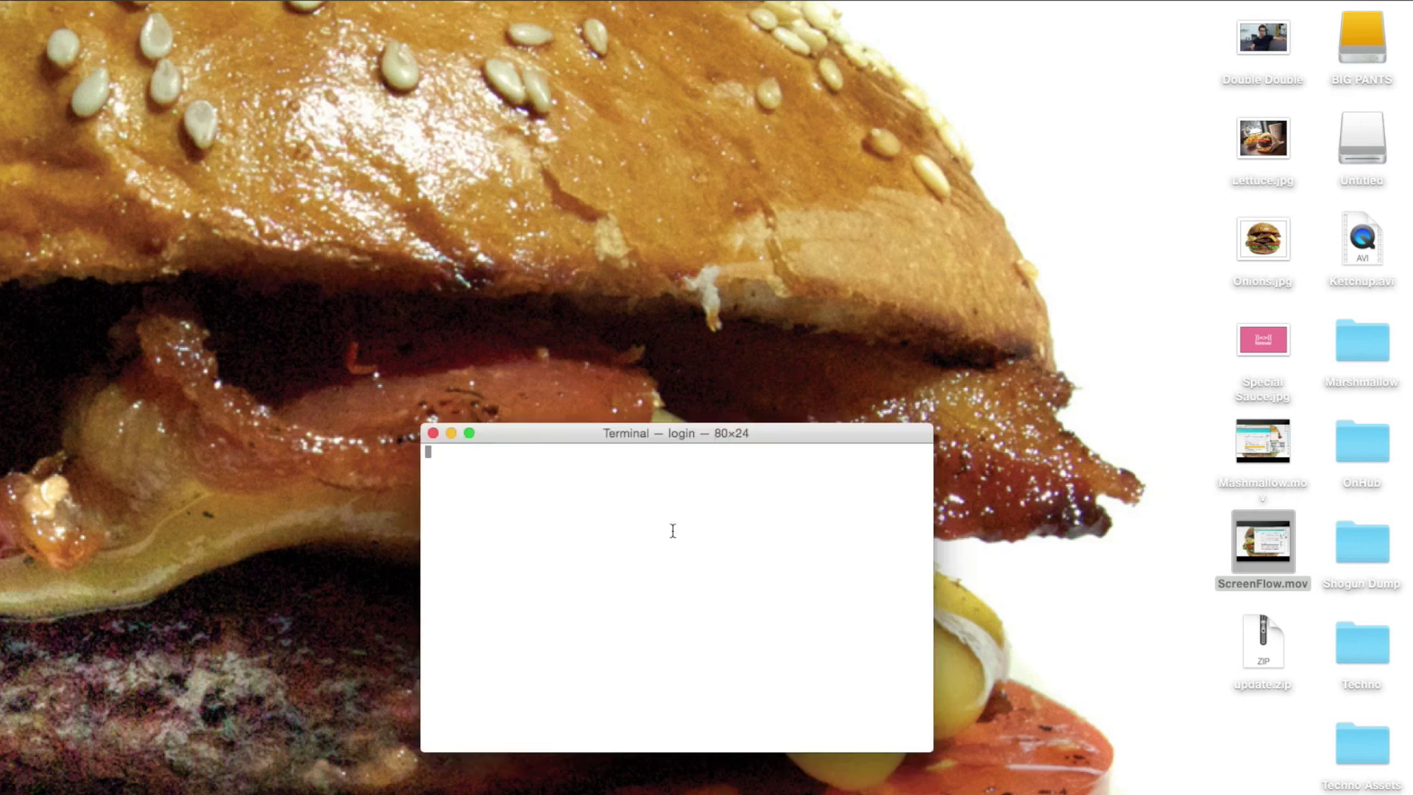
drag(677, 441, 412, 317)
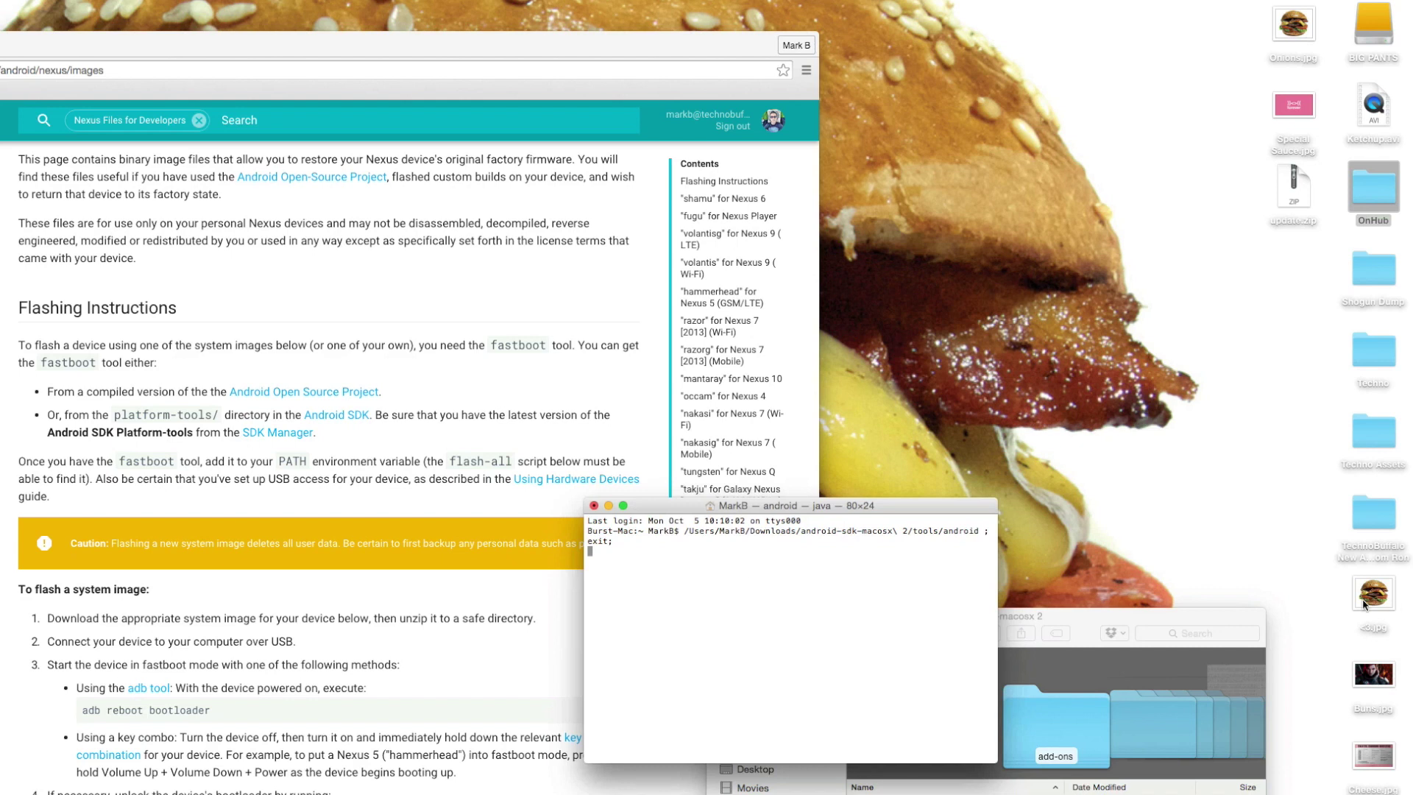
- Make a Marshmallow folder on the Desktop and move shamu-mra58k-factory-5b07088c.tgz into it
click(1062, 604)
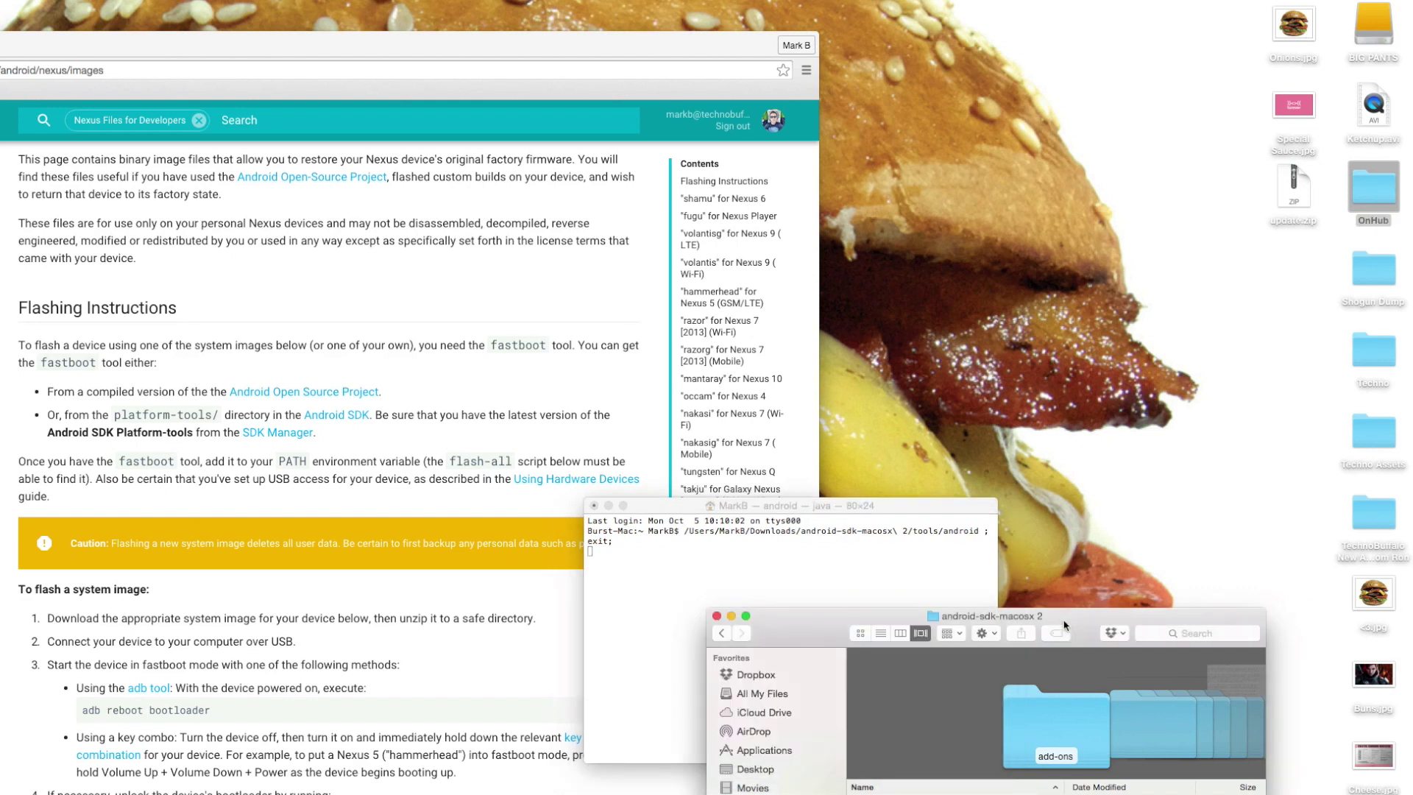
key(super+n)
click(279, 333)
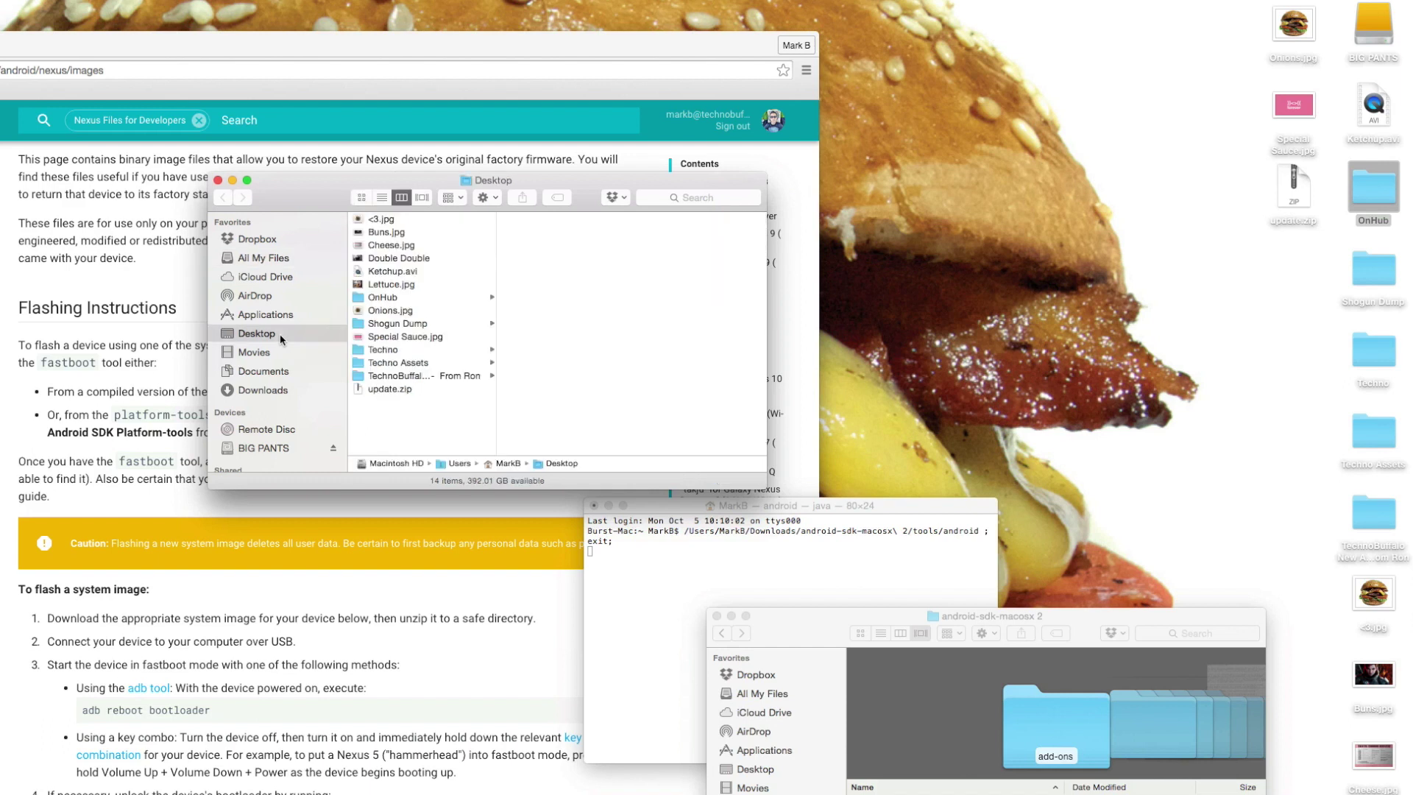
key(shift+super+n)
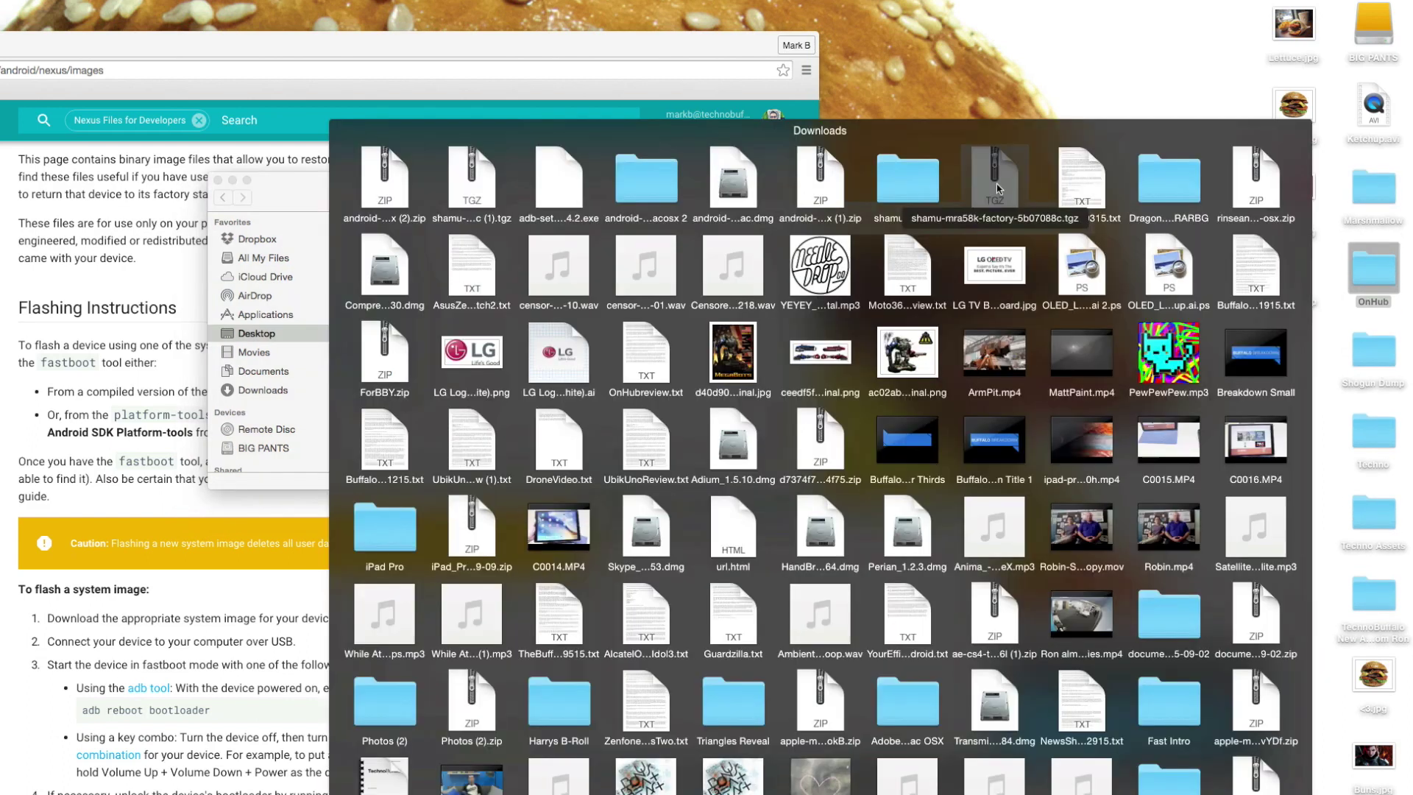
drag(559, 294, 610, 327)
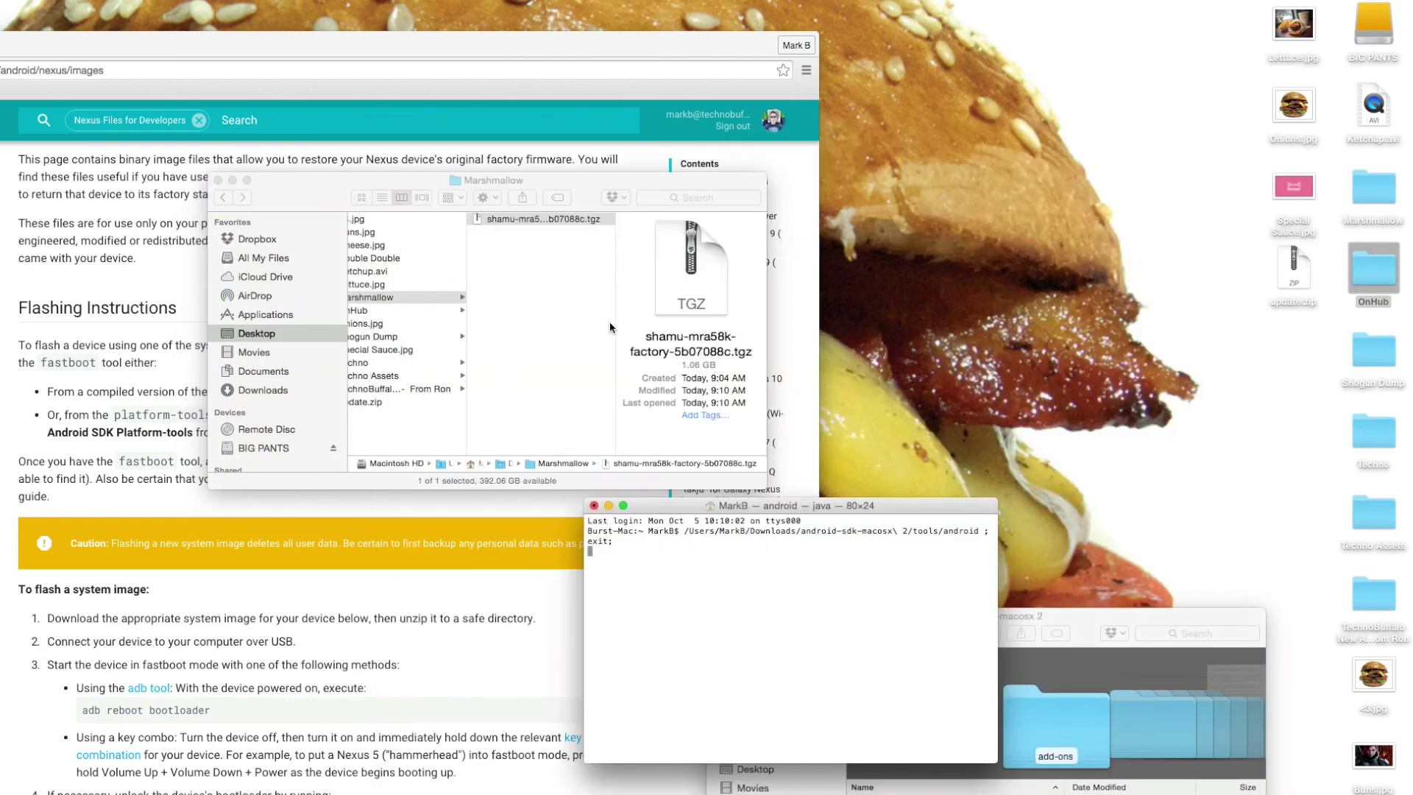
click(956, 791)
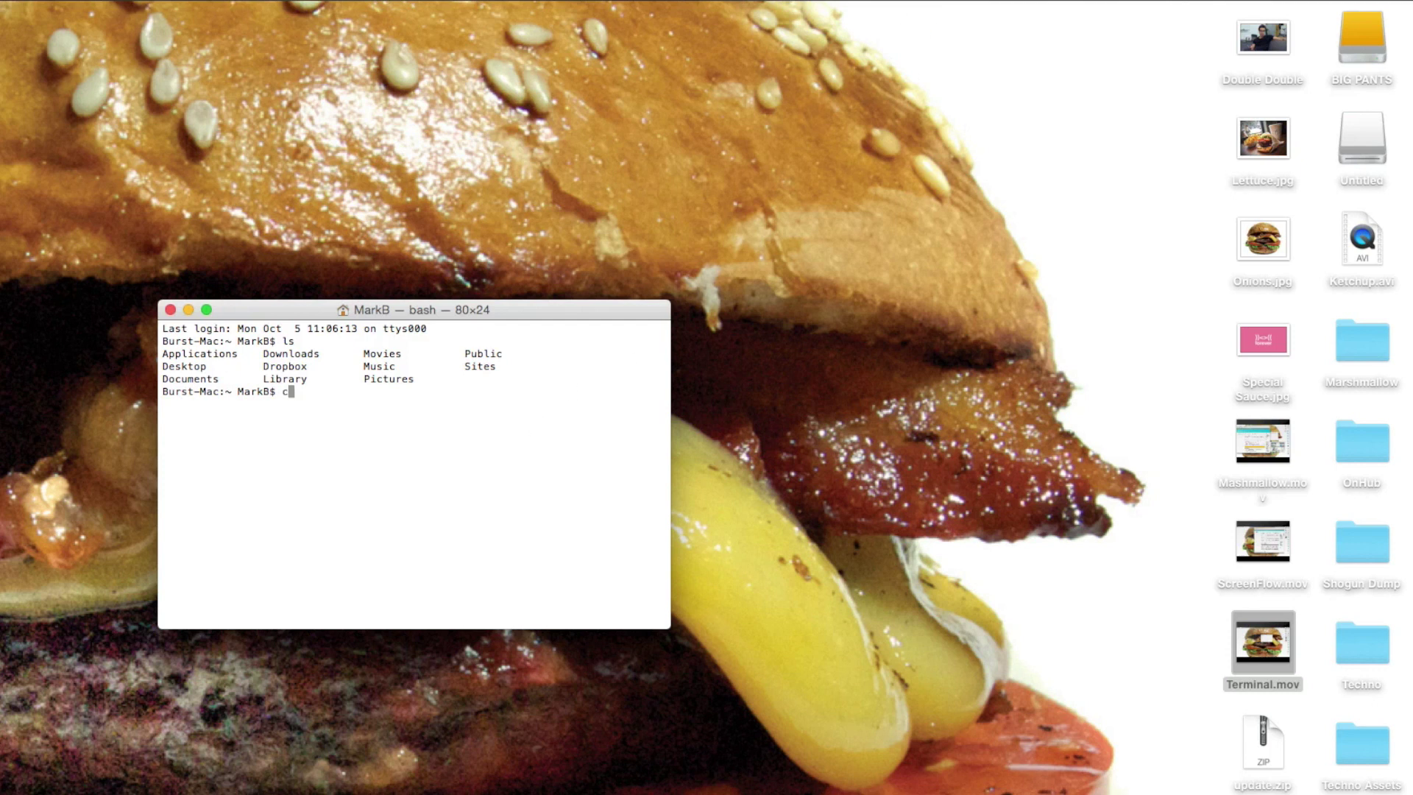
- Change into the Marshmallow folder, list it, and run ./adb devices to see the phone listed as unauthorized
drag(1323, 347, 460, 460)
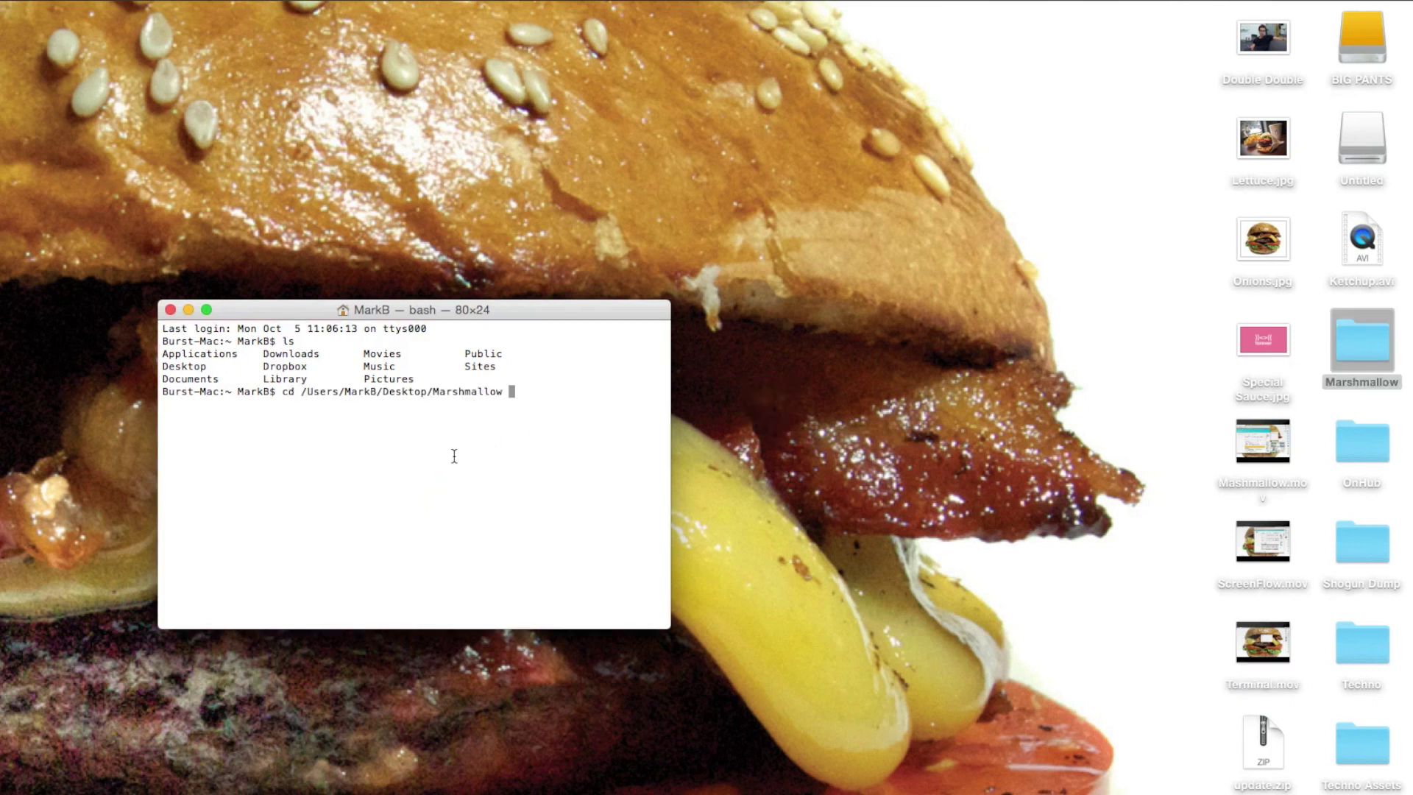
key(Return)
text(ls)
key(Return)
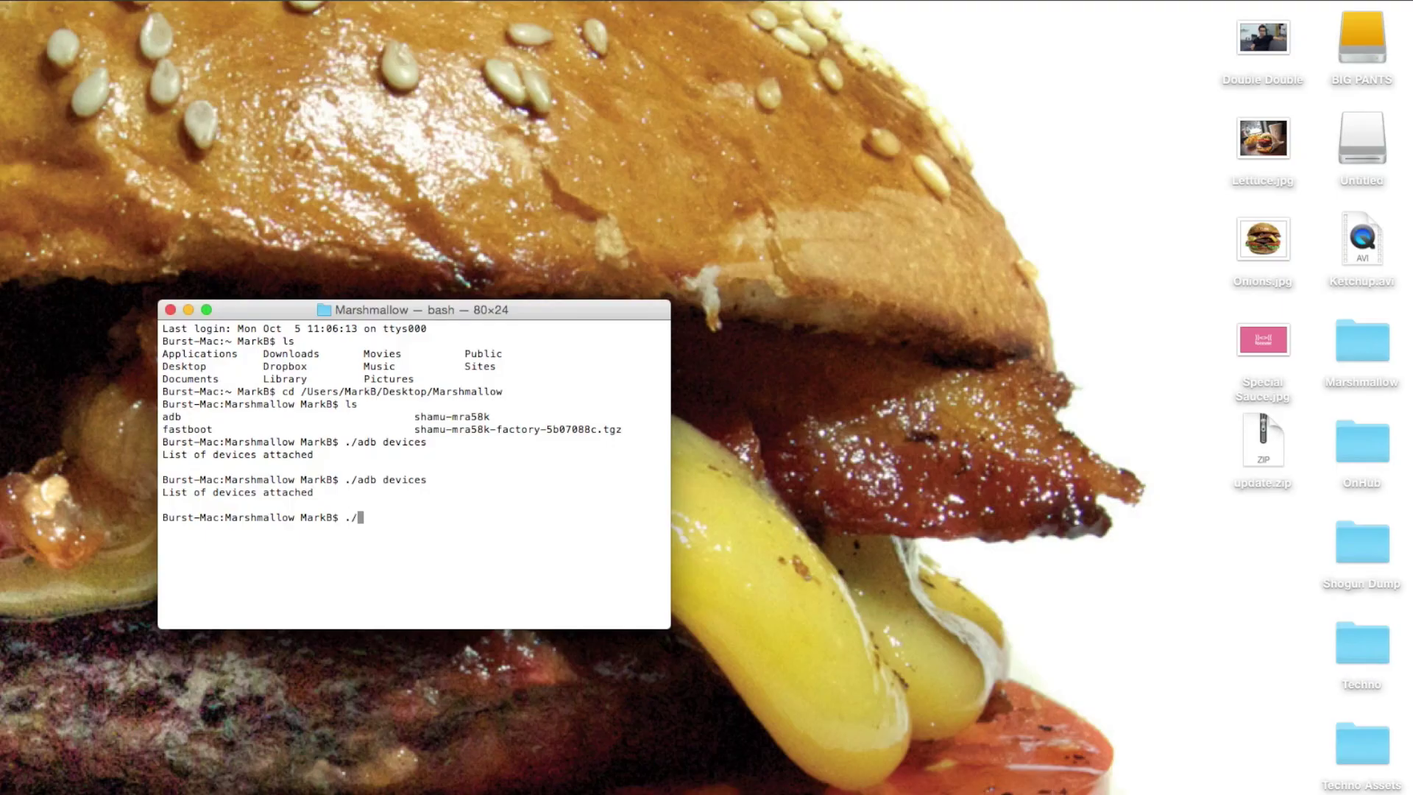
text(es)
key(Return)
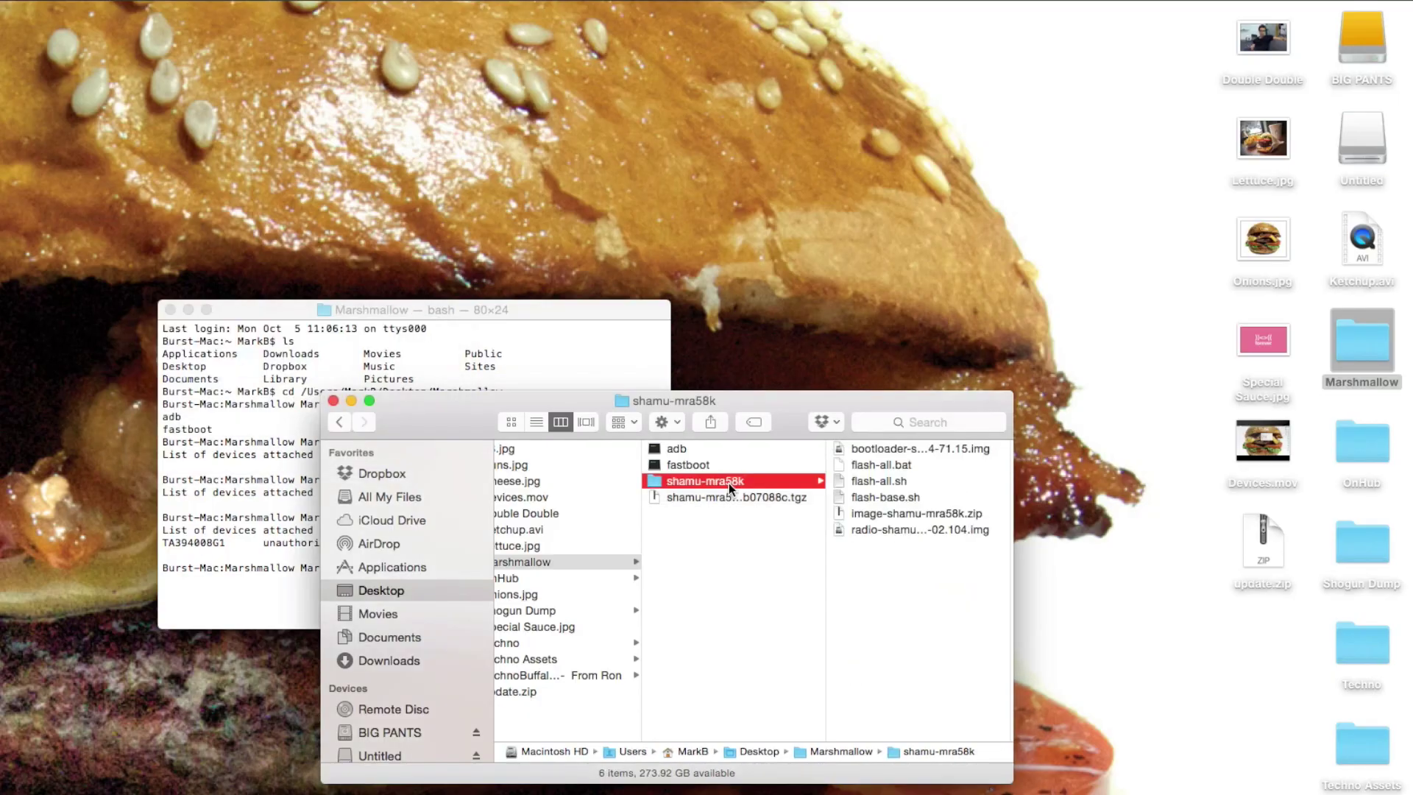
- Preview the flash scripts, then the android-info.txt and .img files down to userdata.img in image-shamu-mra58k
click(854, 482)
click(805, 449)
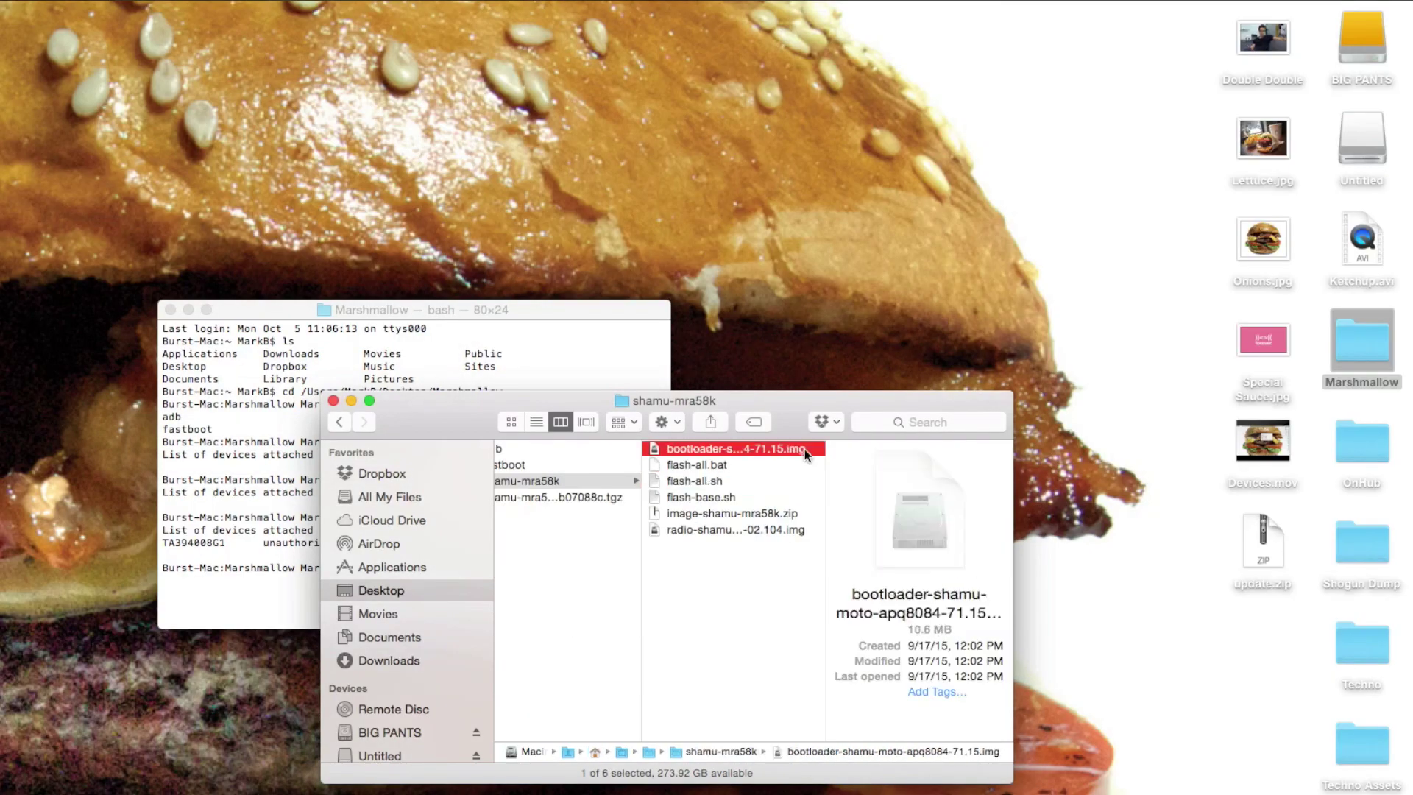
key(Down)
key(Down)
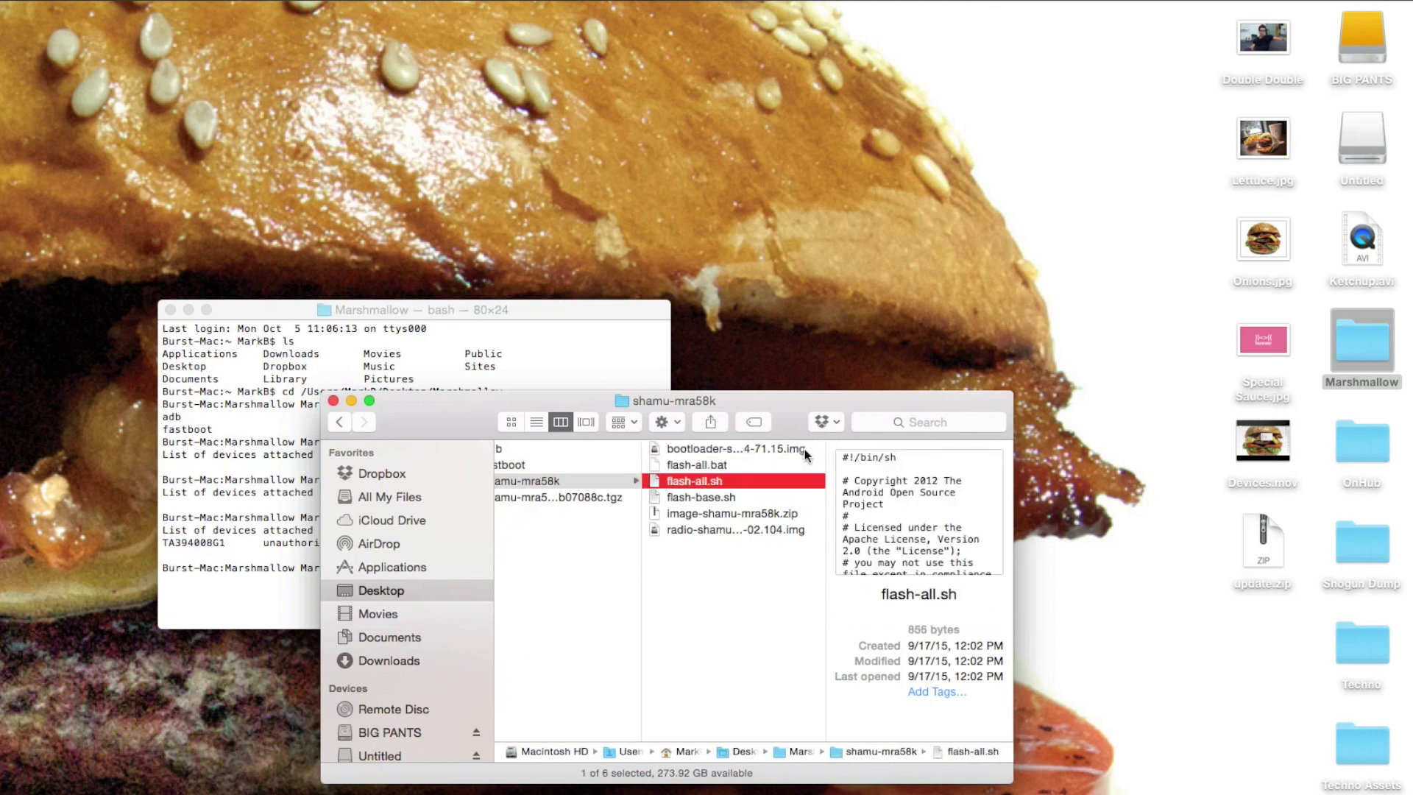
key(Down)
key(Down)
key(Down)
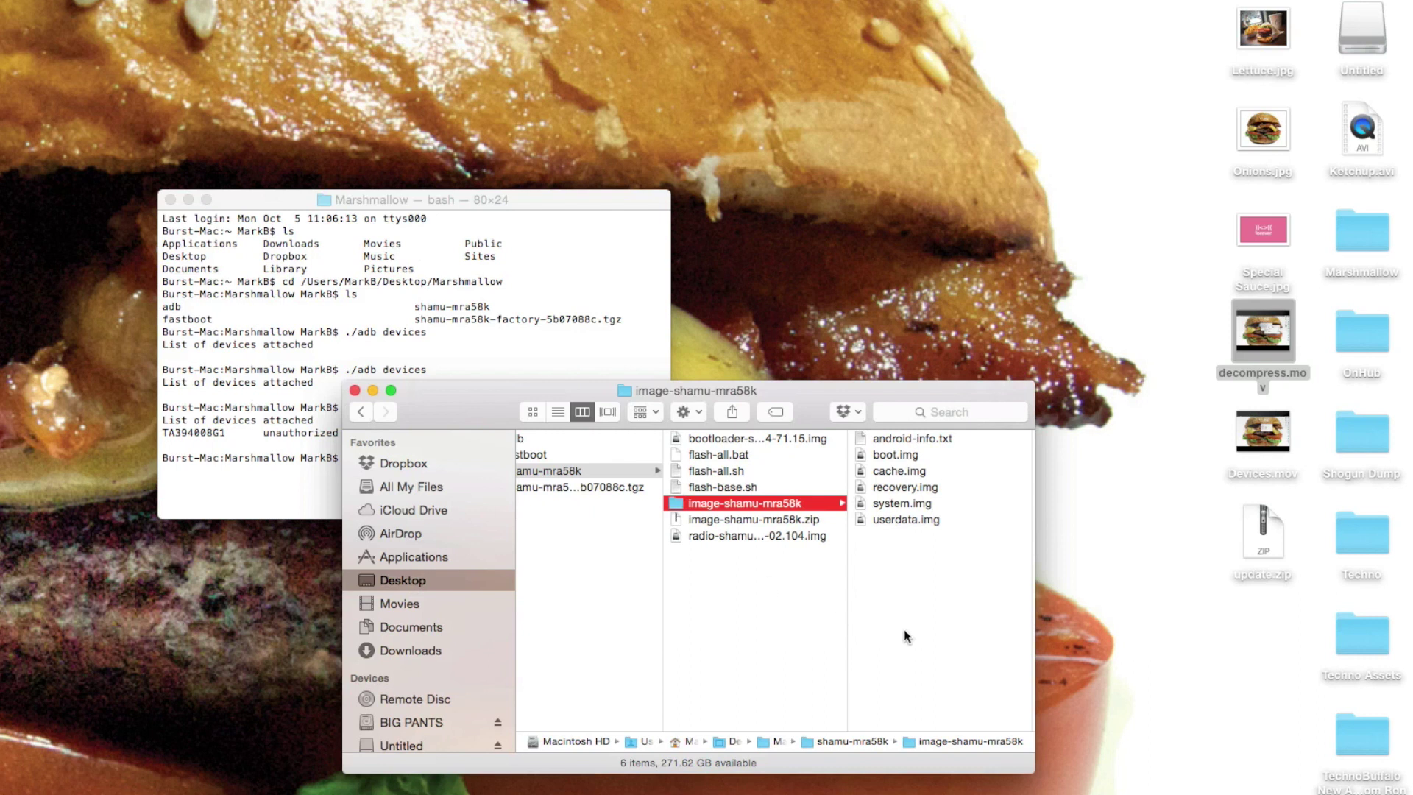
click(951, 438)
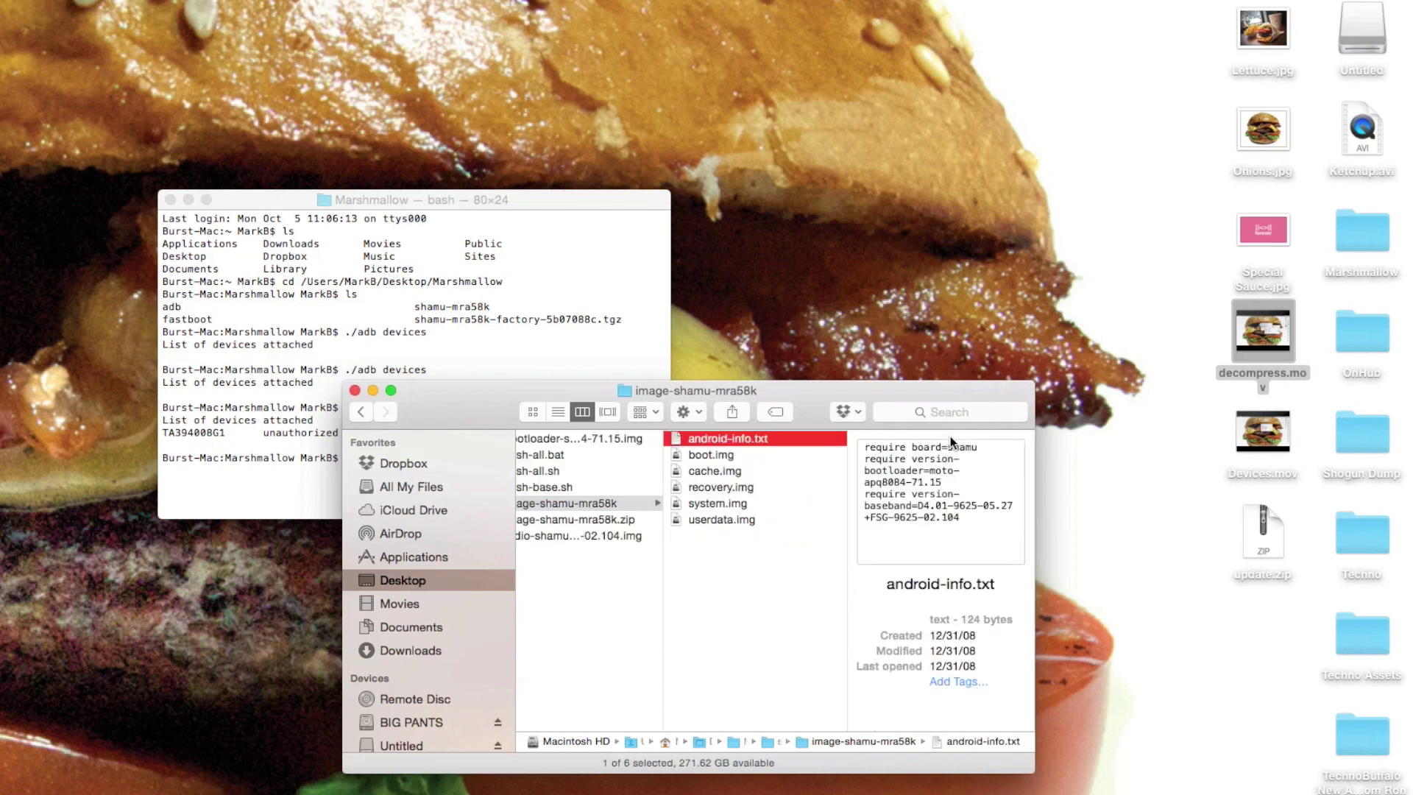
key(Down)
key(Down)
key(Down)
key(Down)
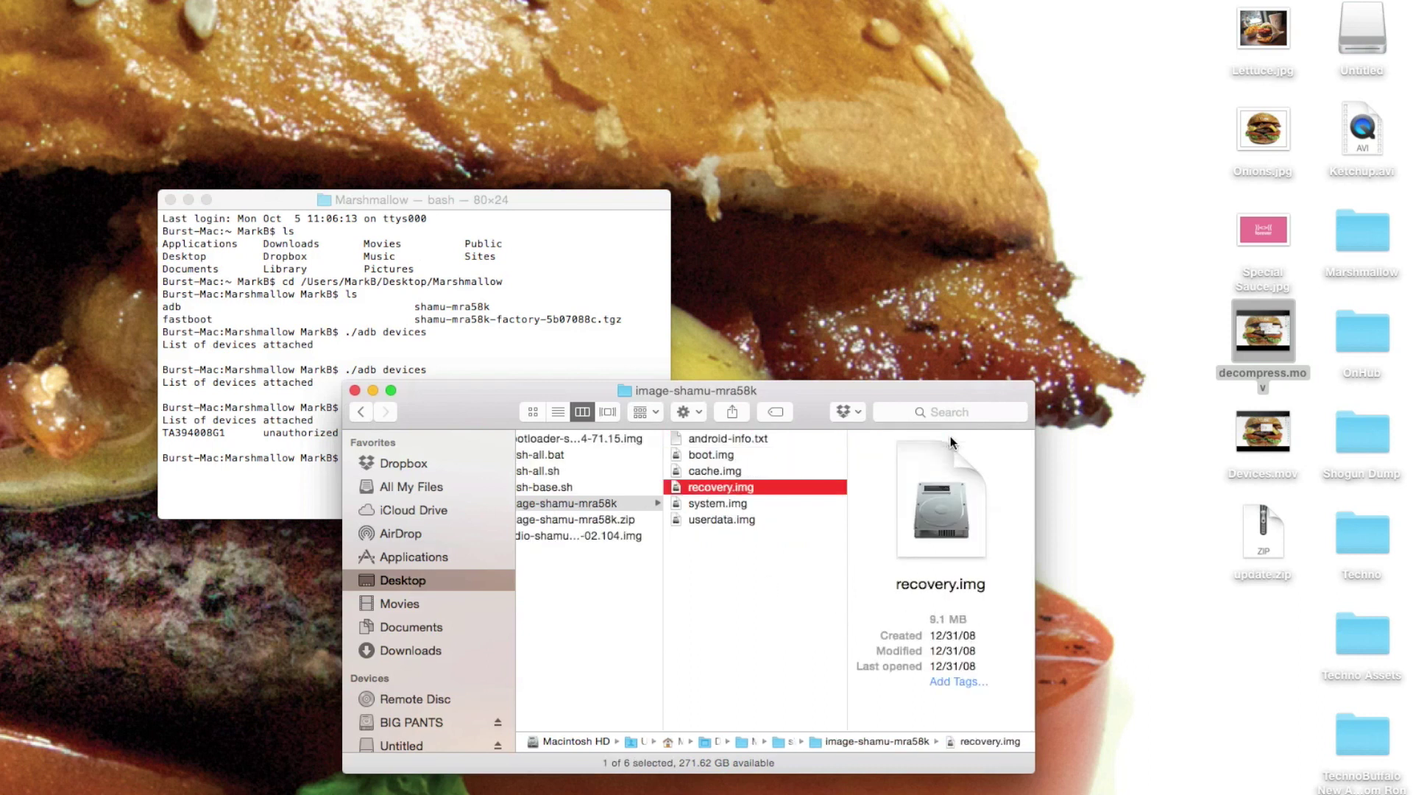
key(Down)
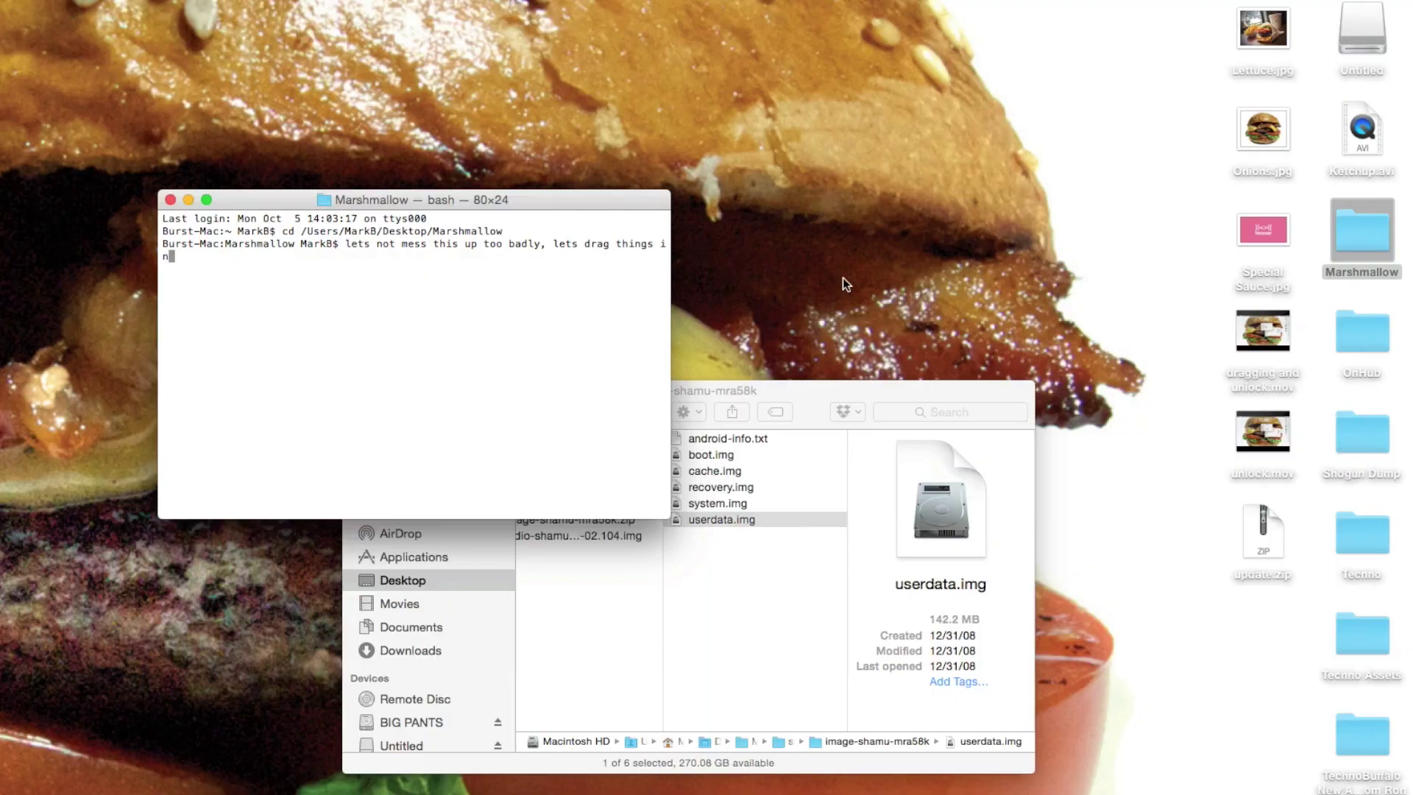
- Change into the Marshmallow folder and list adb, fastboot, shamu-mra58k and the factory archive
drag(1339, 267, 482, 296)
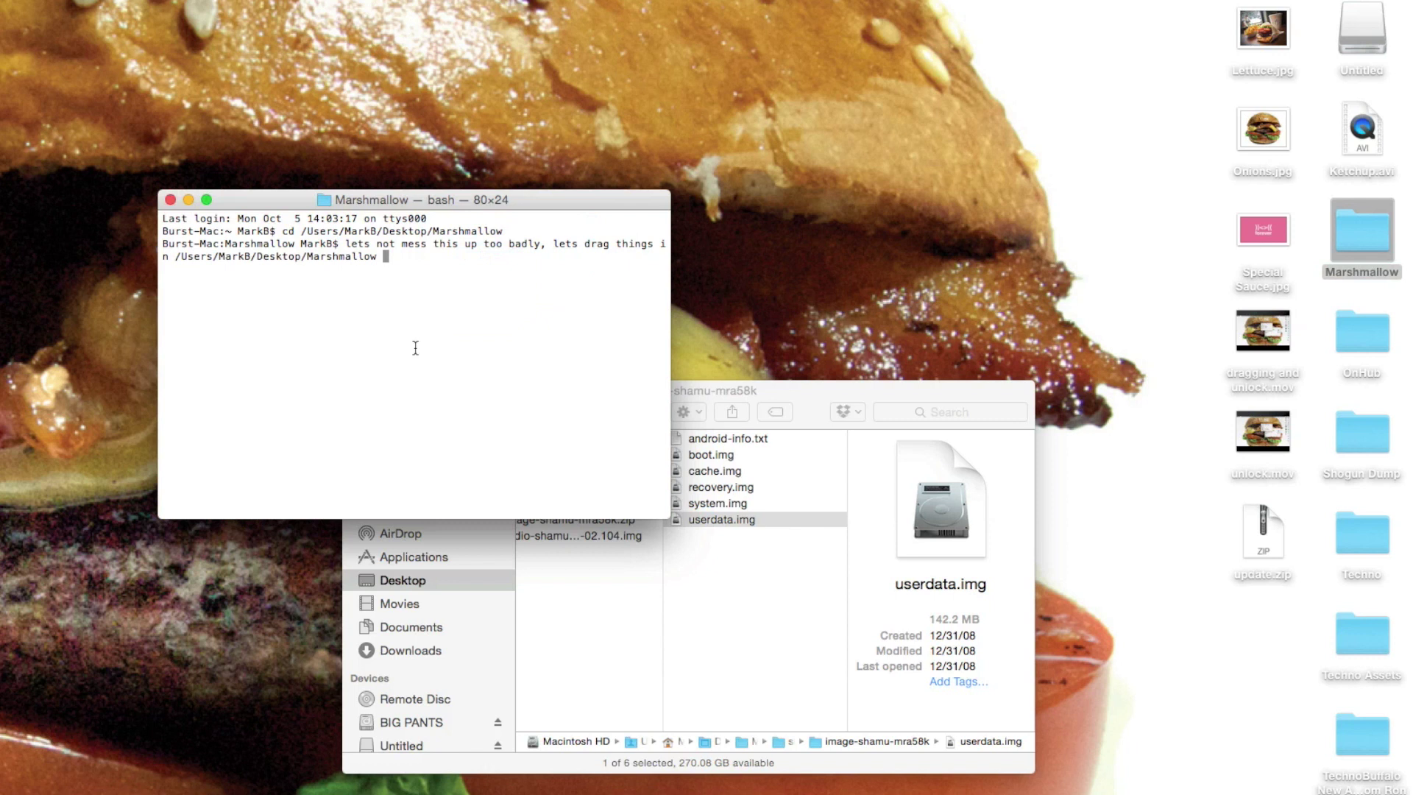
key(Return)
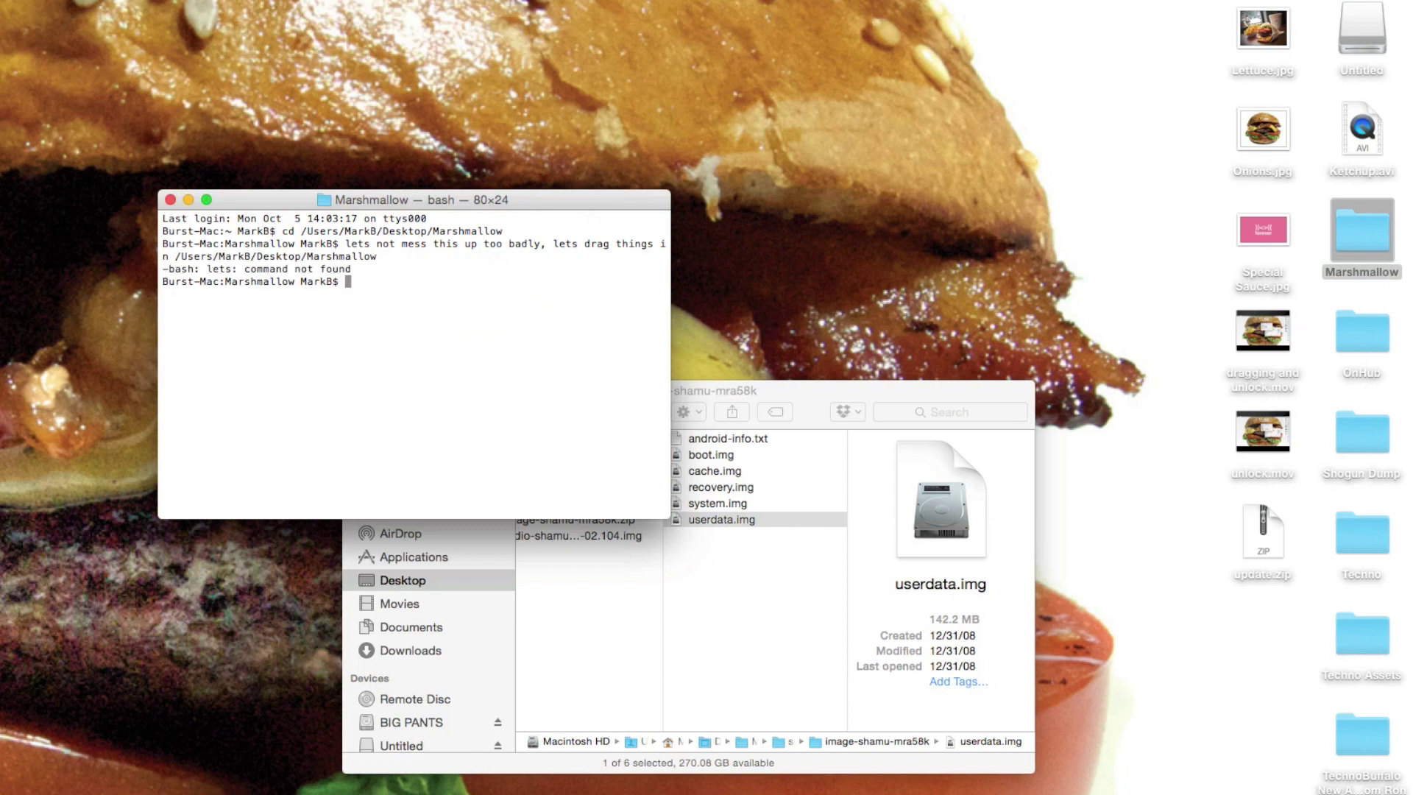
key(Return)
key(Return)
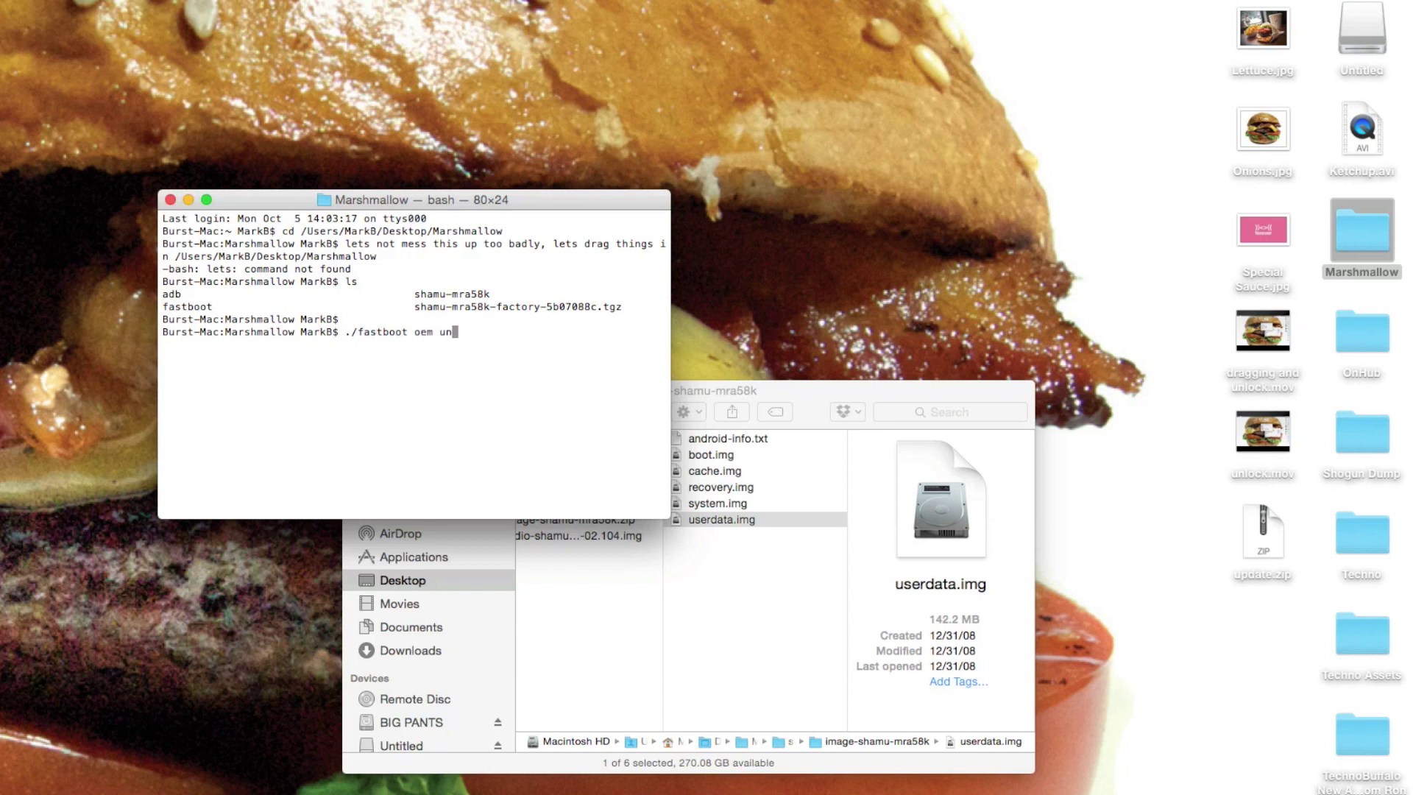
- Unlock the bootloader with ./fastboot oem unlock, then reboot the phone into the bootloader
key(Return)
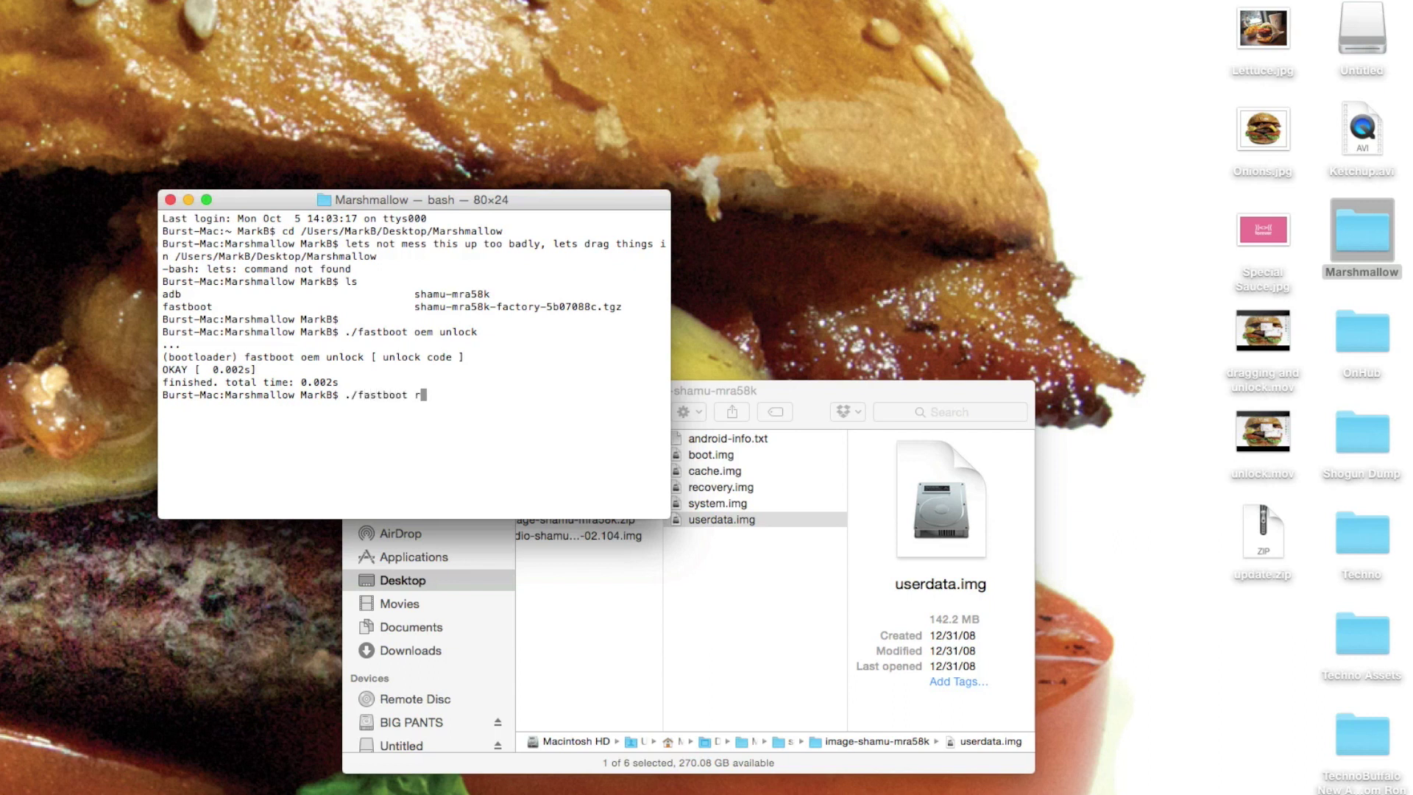
text(./fastboot reboot-bootloader)
key(Return)
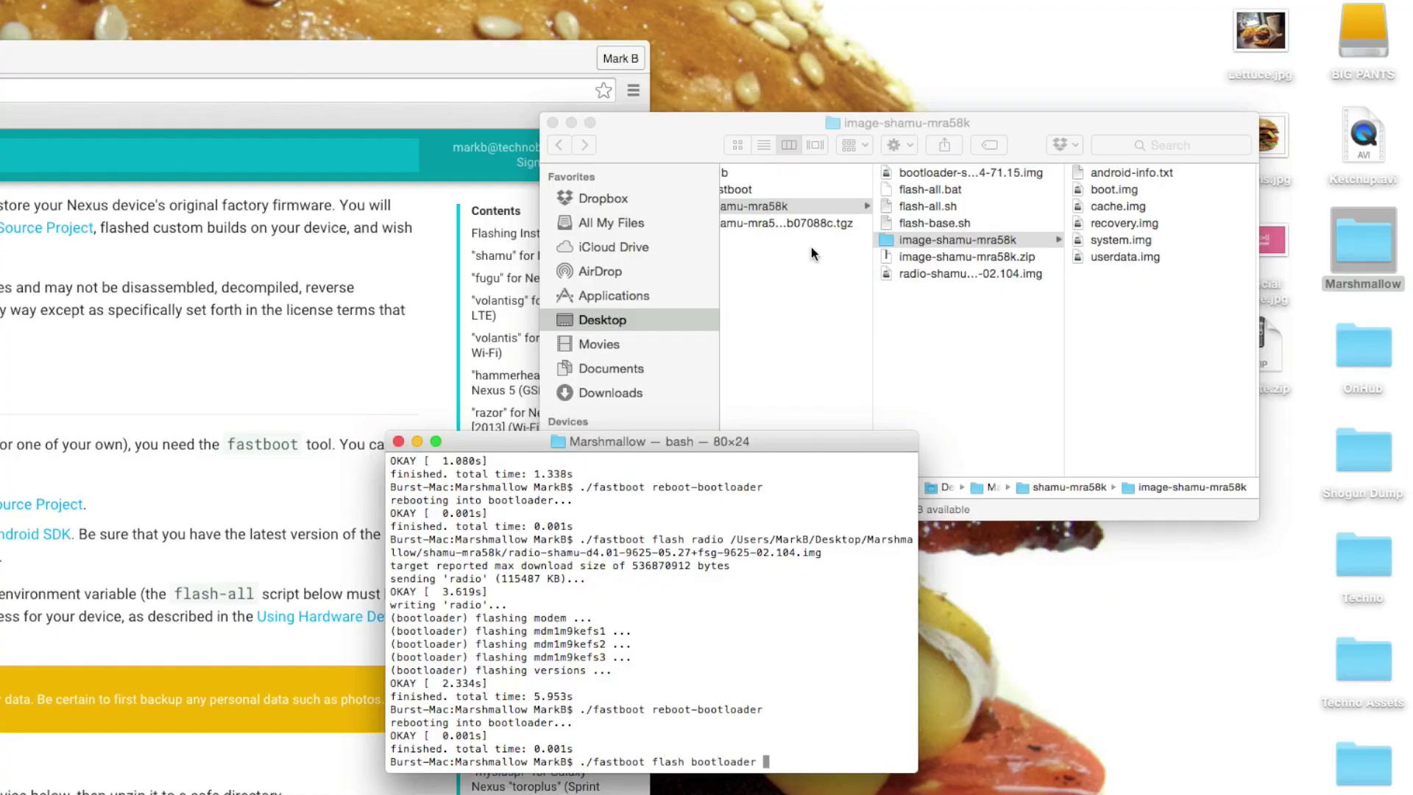
- Flash bootloader-shamu-moto-apq8084-71.15.img and reboot the phone back into the bootloader
drag(931, 174, 728, 624)
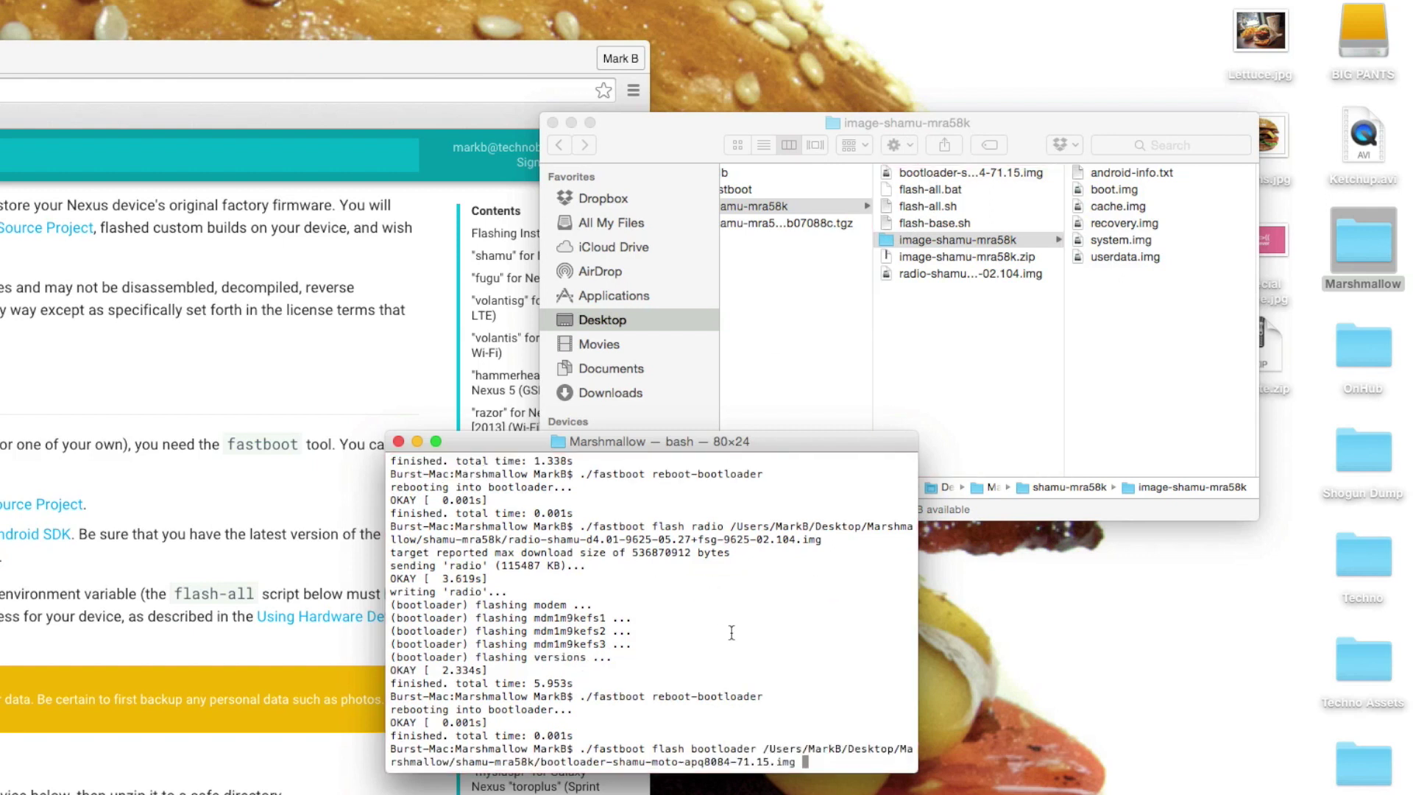
key(Return)
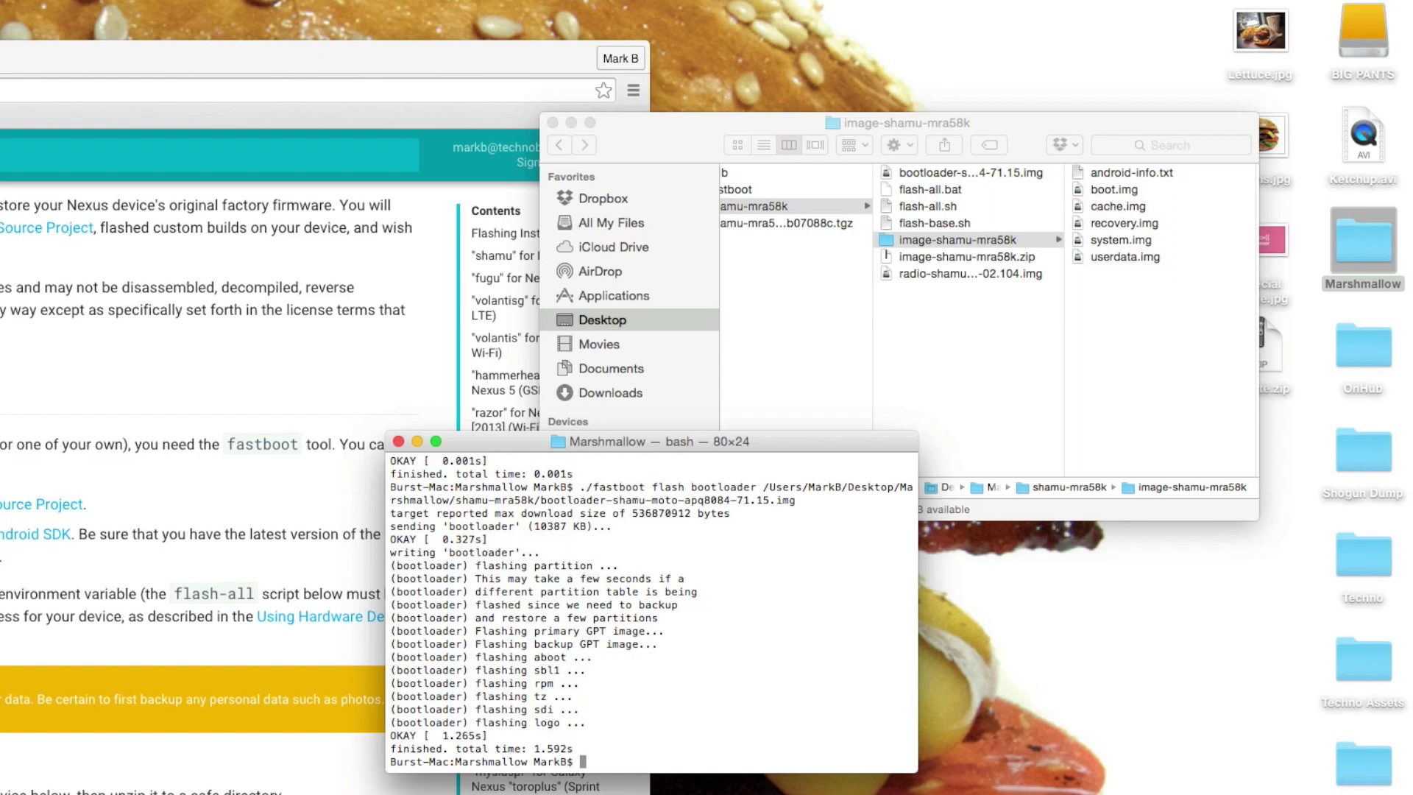
text(./fastboot reboot-bootloader)
key(Return)
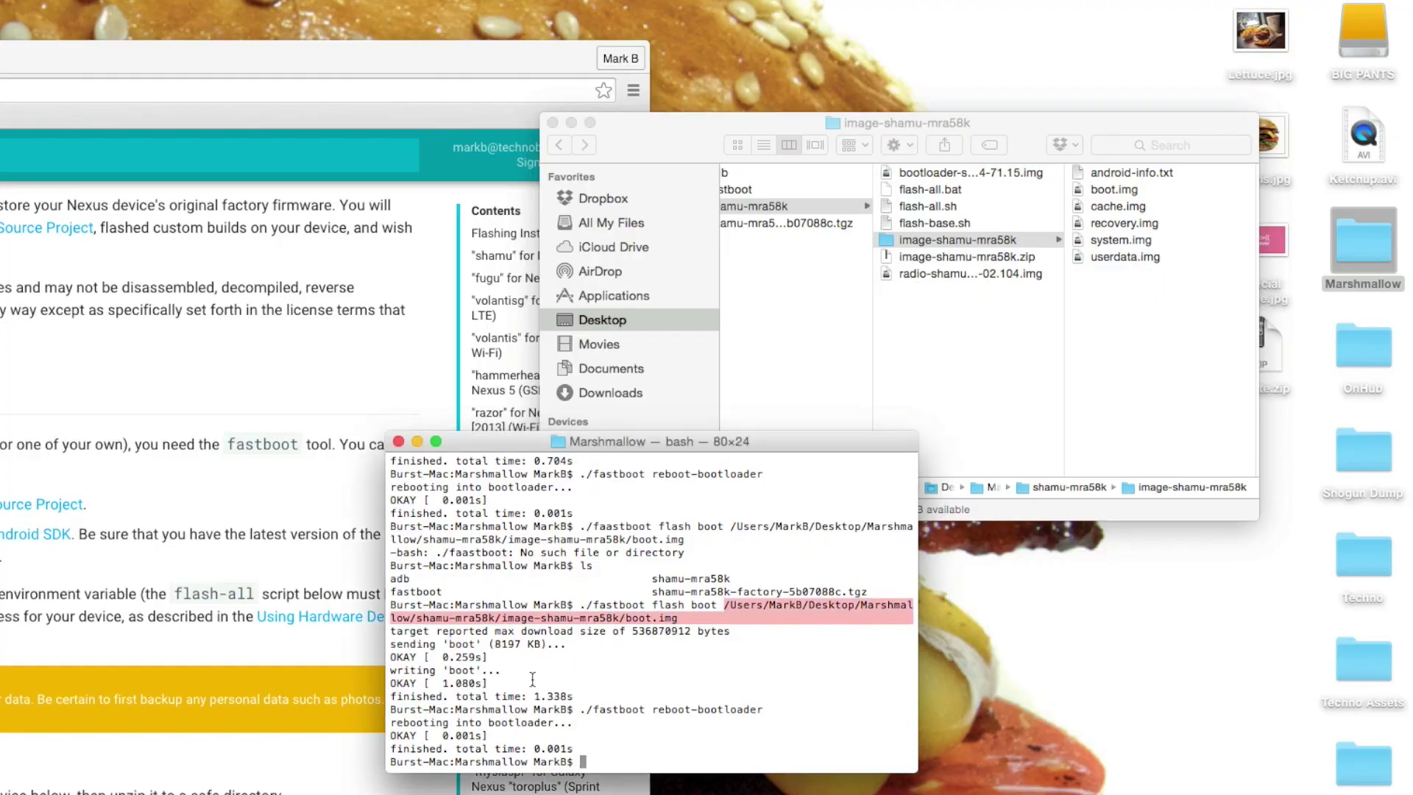
text(./fastboot flash radio)
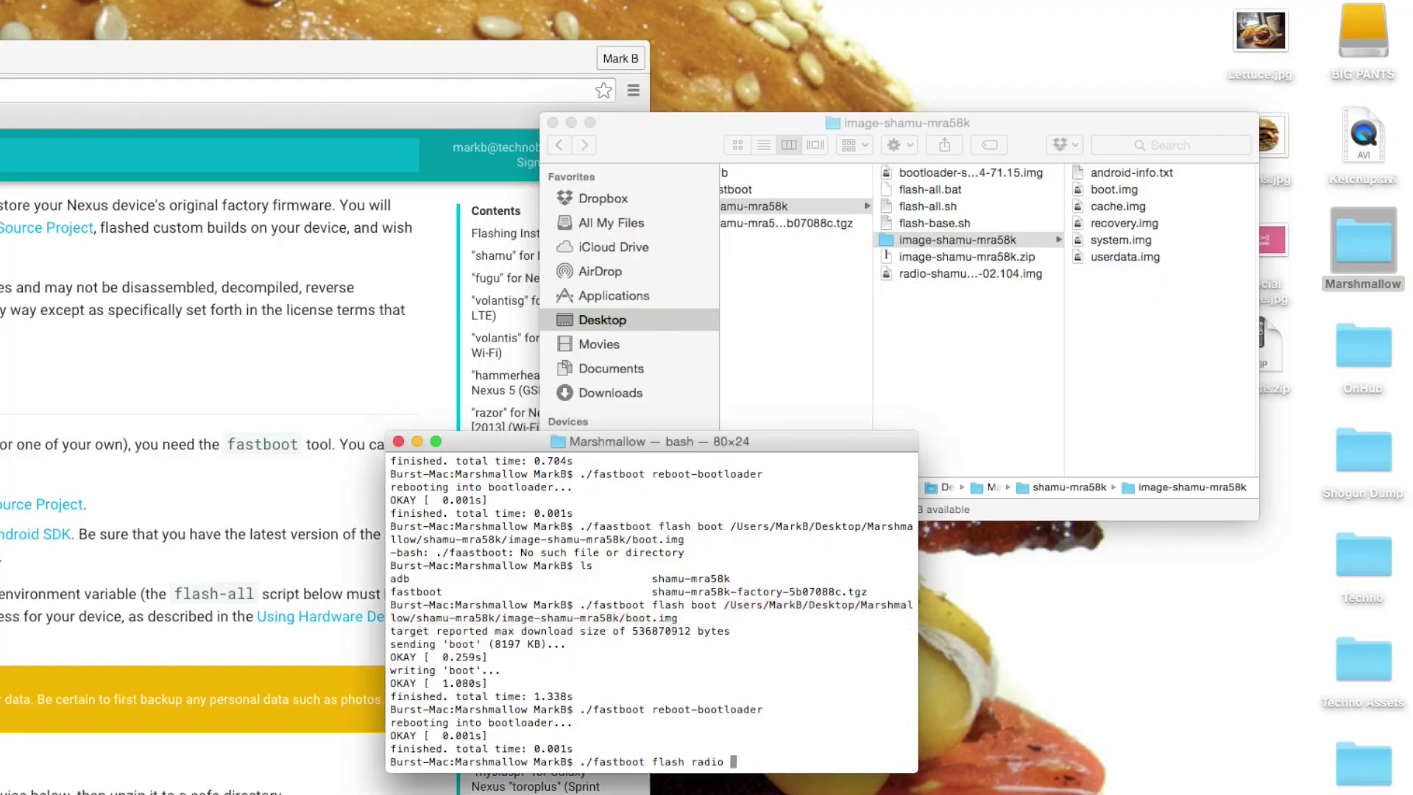
- Flash the radio image to the radio partition and recovery.img to the recovery partition
drag(977, 269, 775, 583)
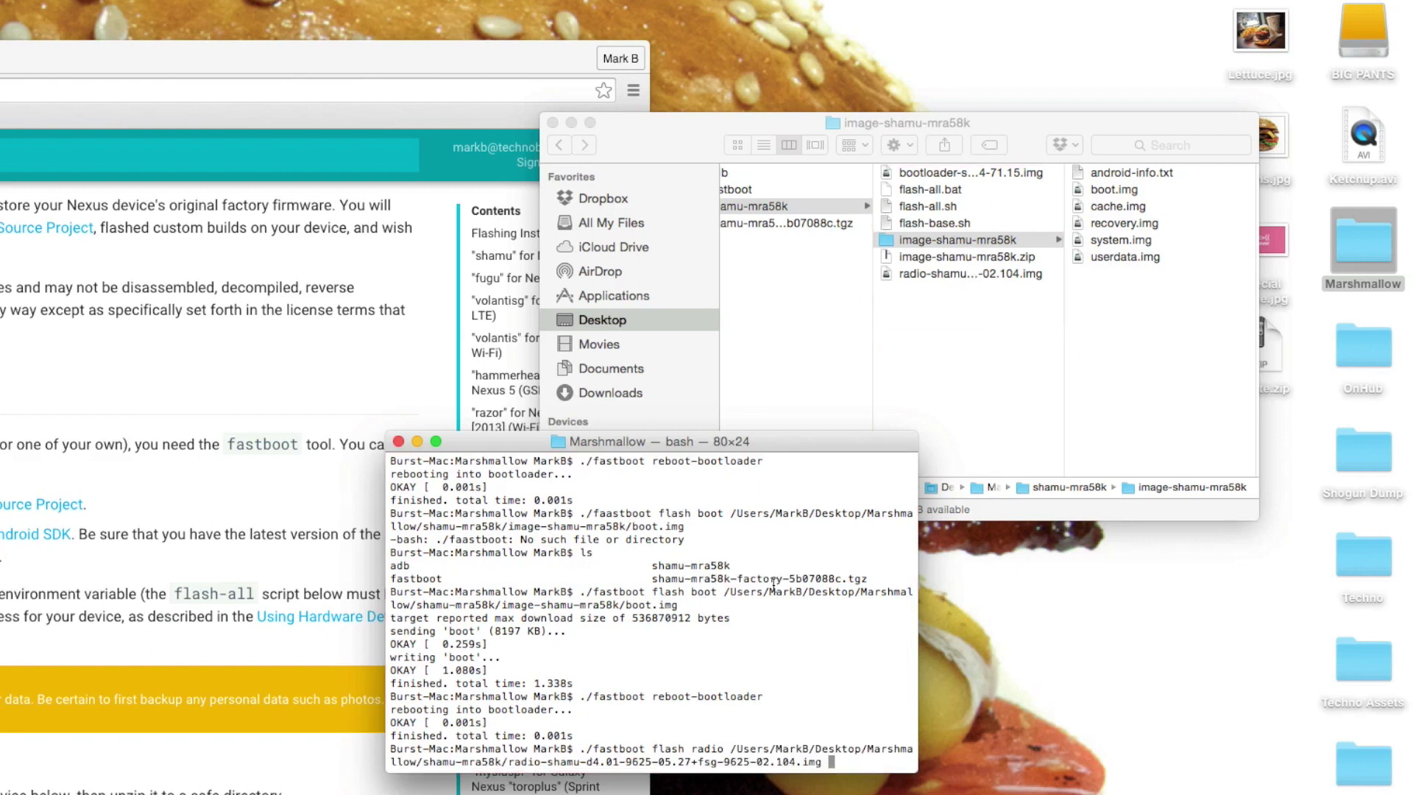
key(Return)
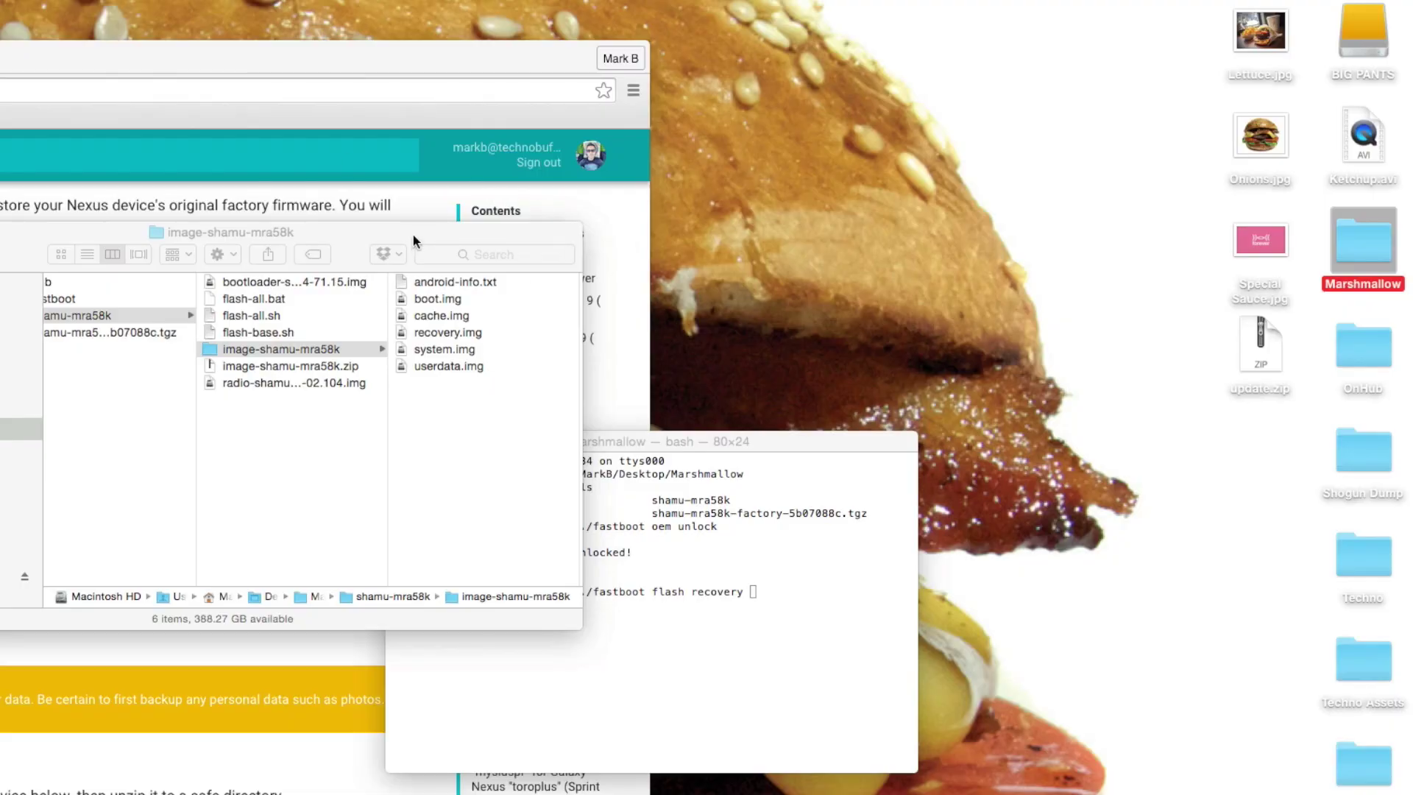
drag(413, 235, 1102, 153)
drag(1108, 222, 793, 660)
key(Return)
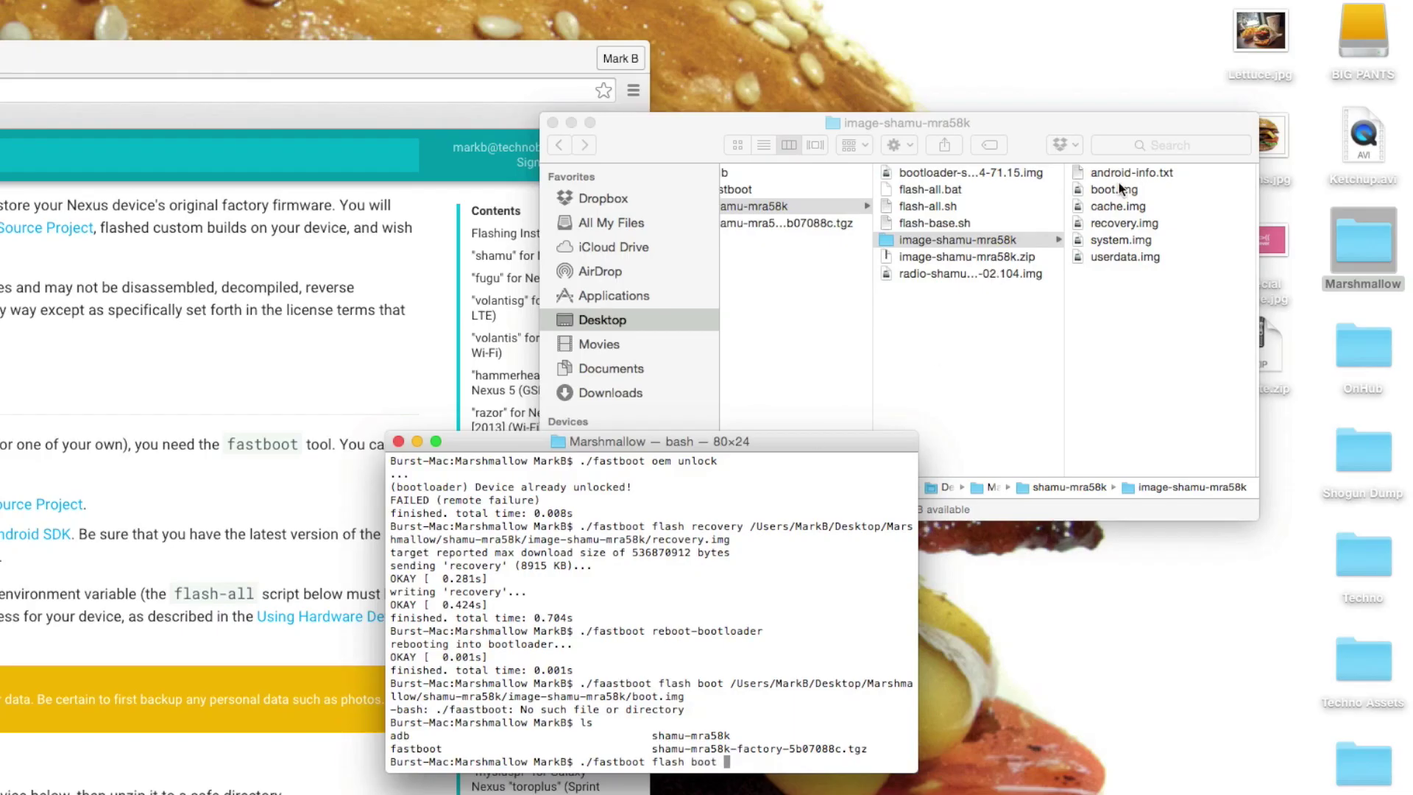
- Flash boot.img to the boot partition, reboot into the bootloader, and start the flash system command
drag(1110, 191, 804, 563)
key(Return)
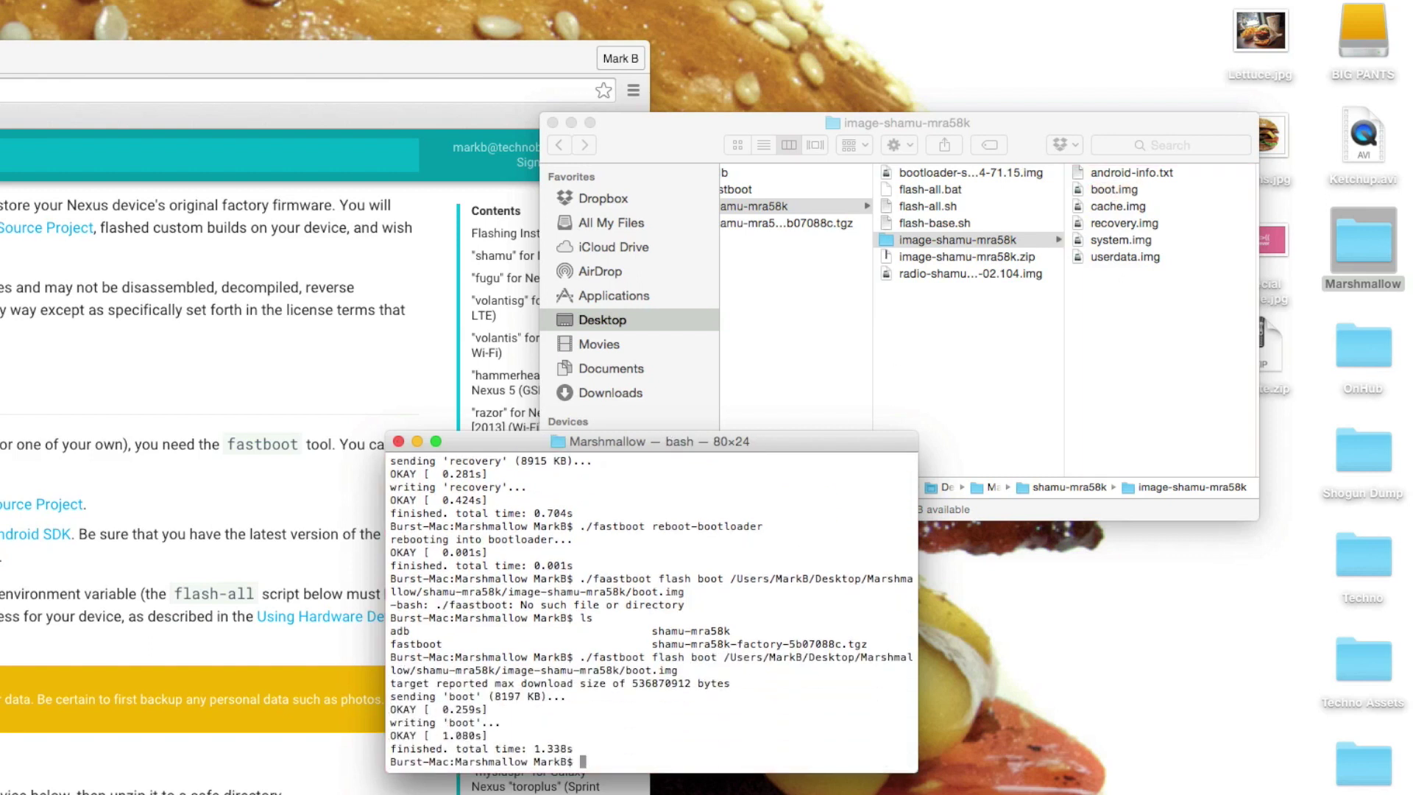
key(Up)
key(Up)
key(Up)
key(Up)
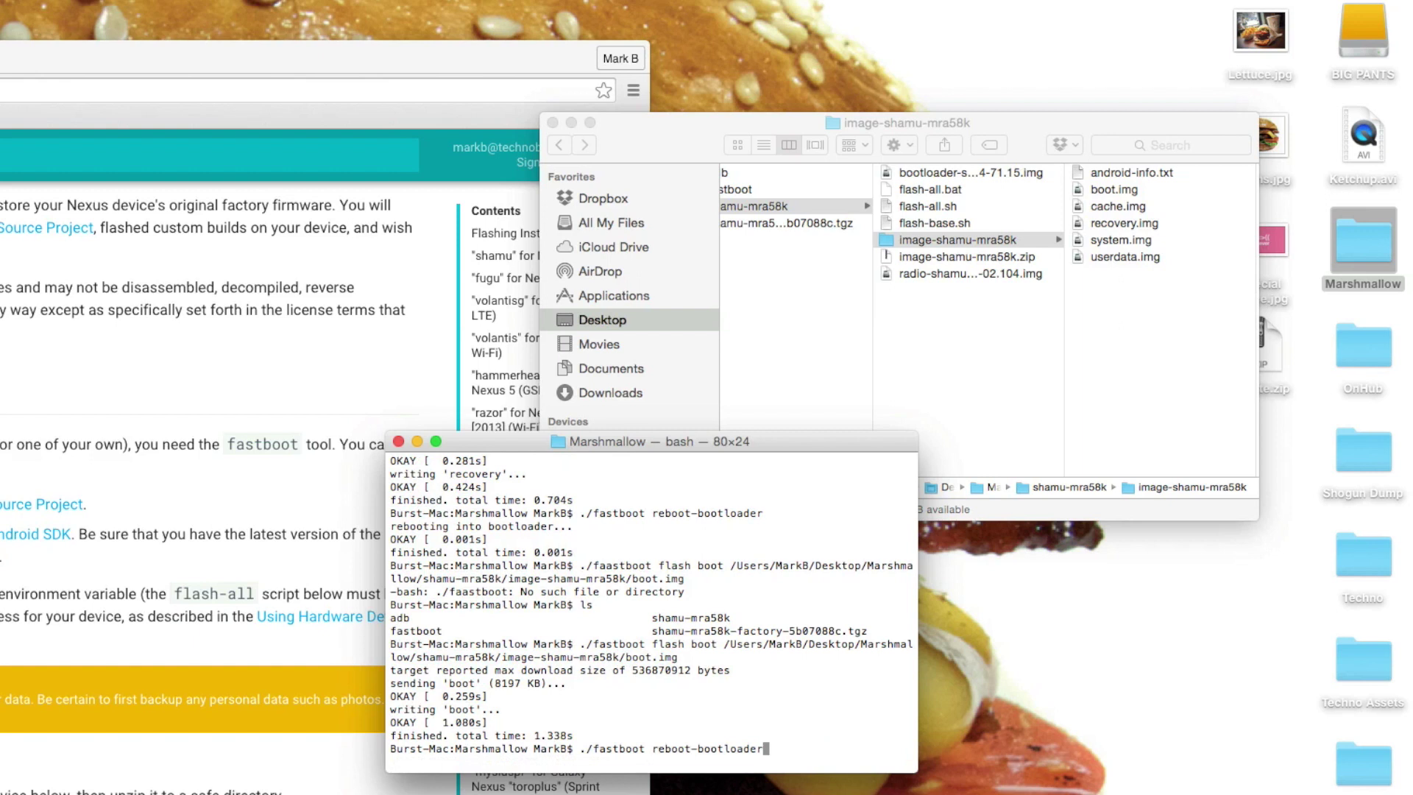
key(Return)
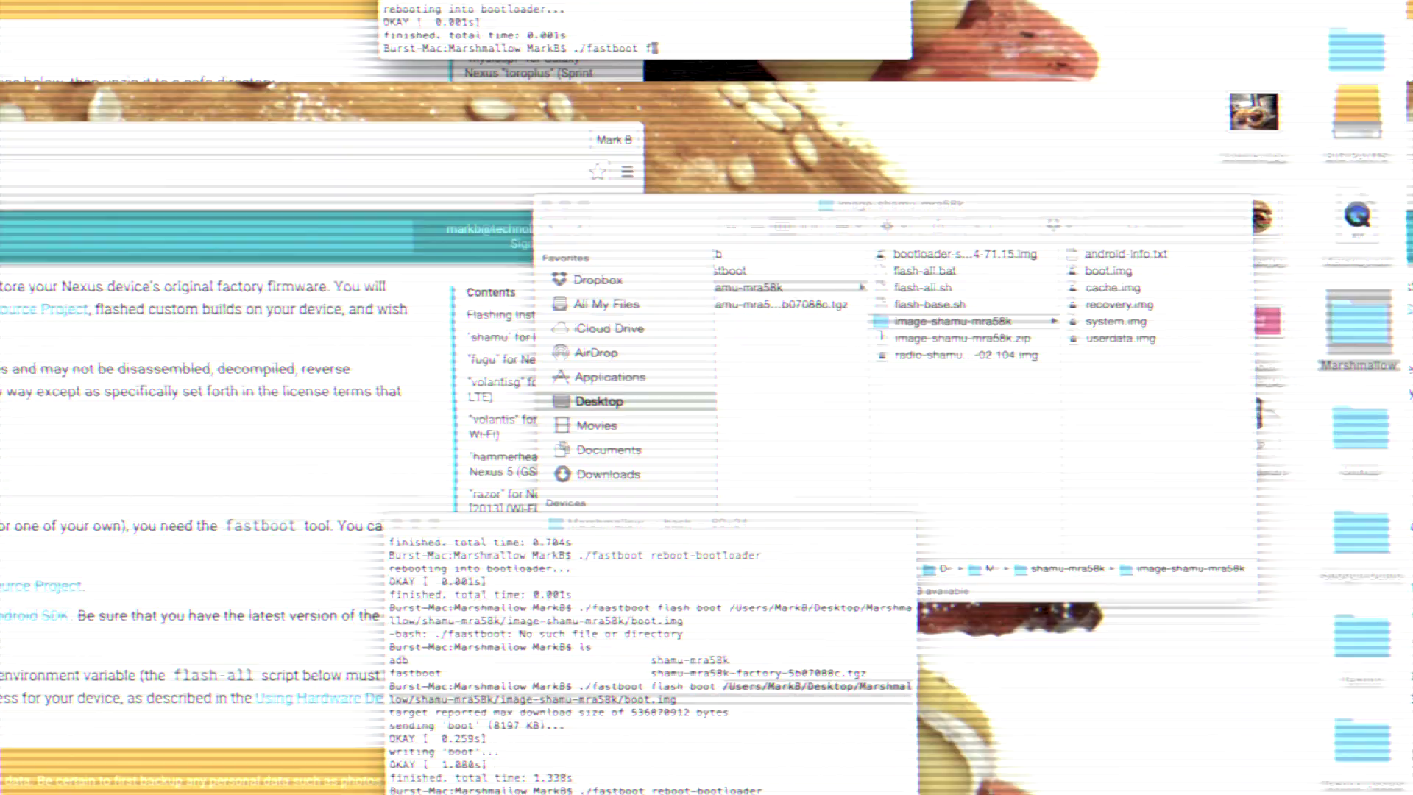
text(stboot flash s)
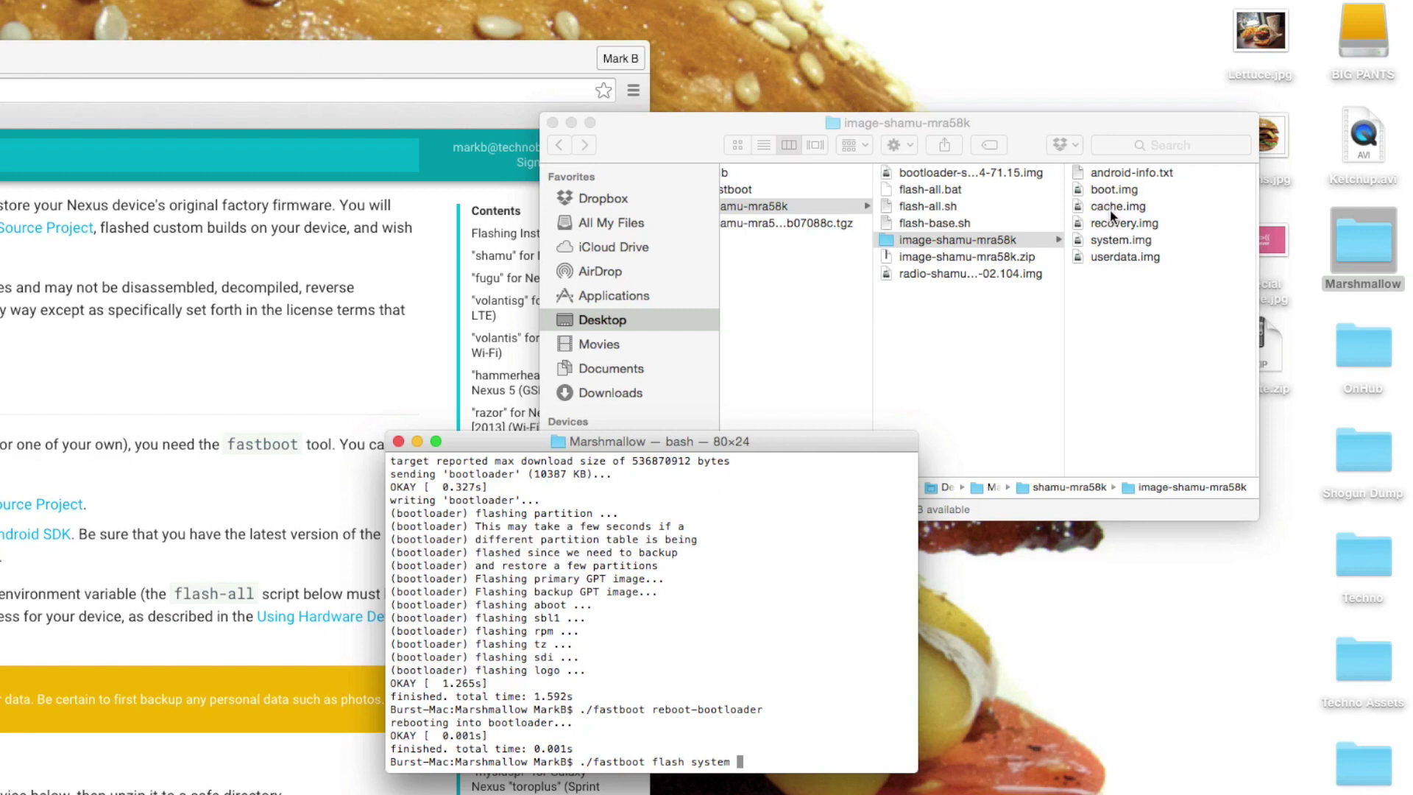
text(ystem)
- Flash system.img to the system partition, then reflash it with -w to wipe user data
drag(1109, 245, 841, 613)
key(Return)
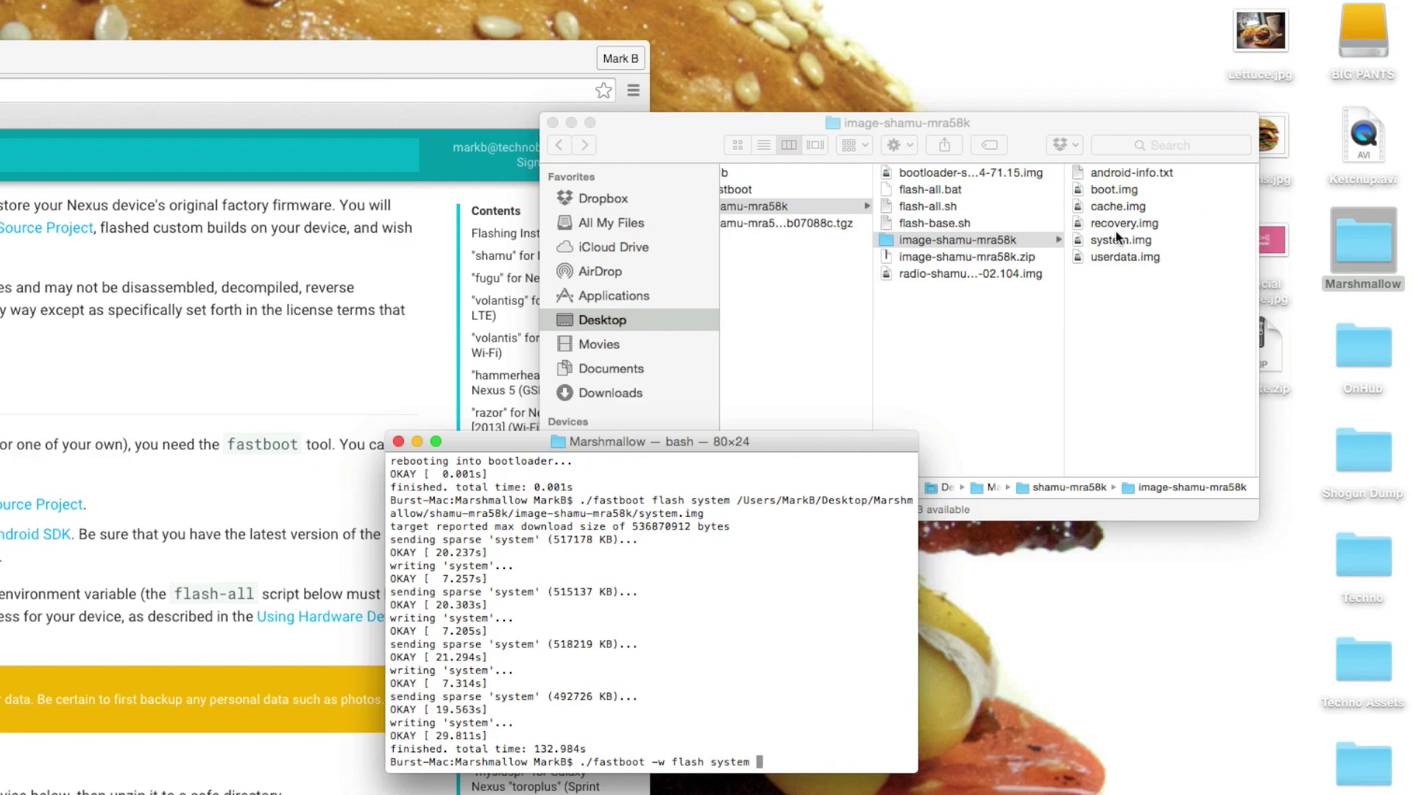
click(1088, 312)
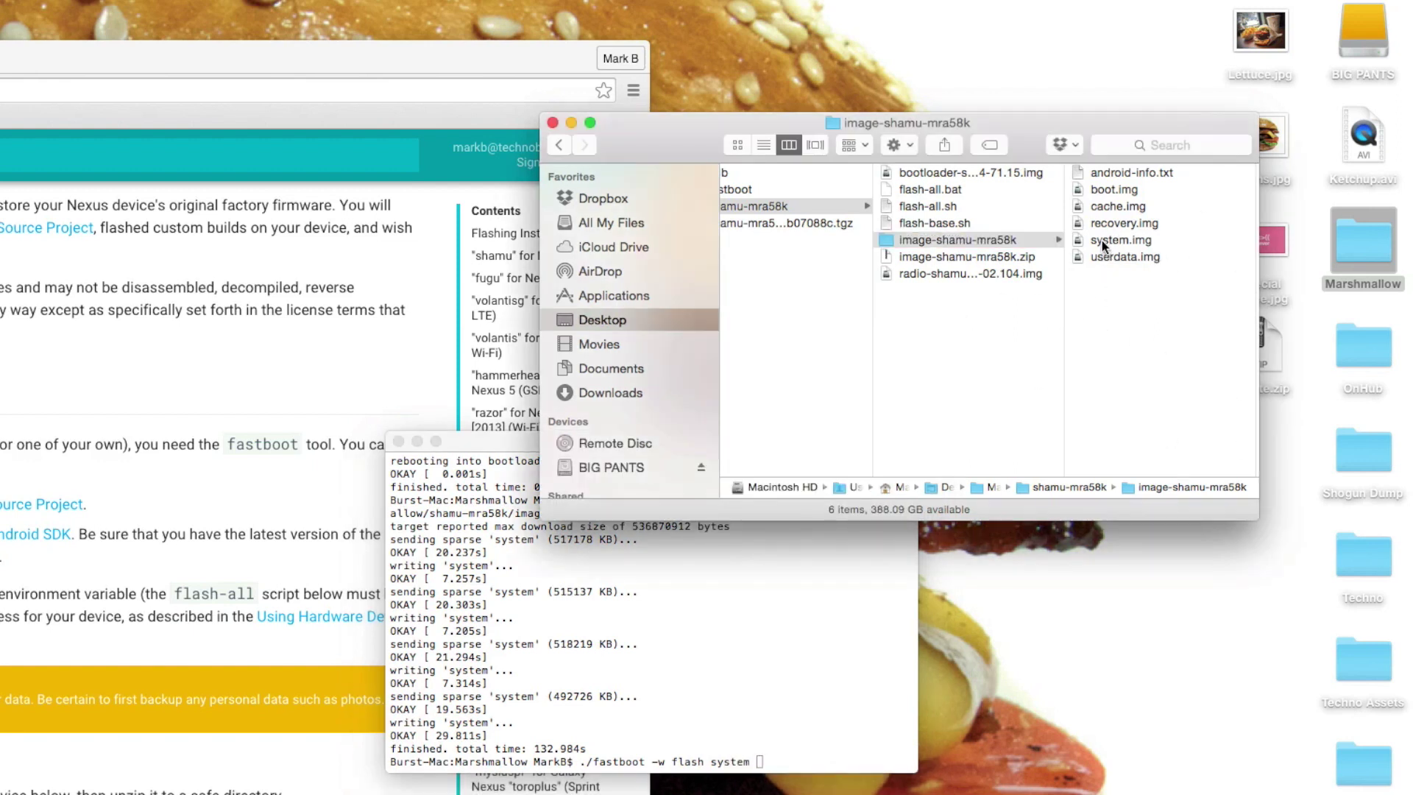
drag(1102, 240, 741, 614)
key(Return)
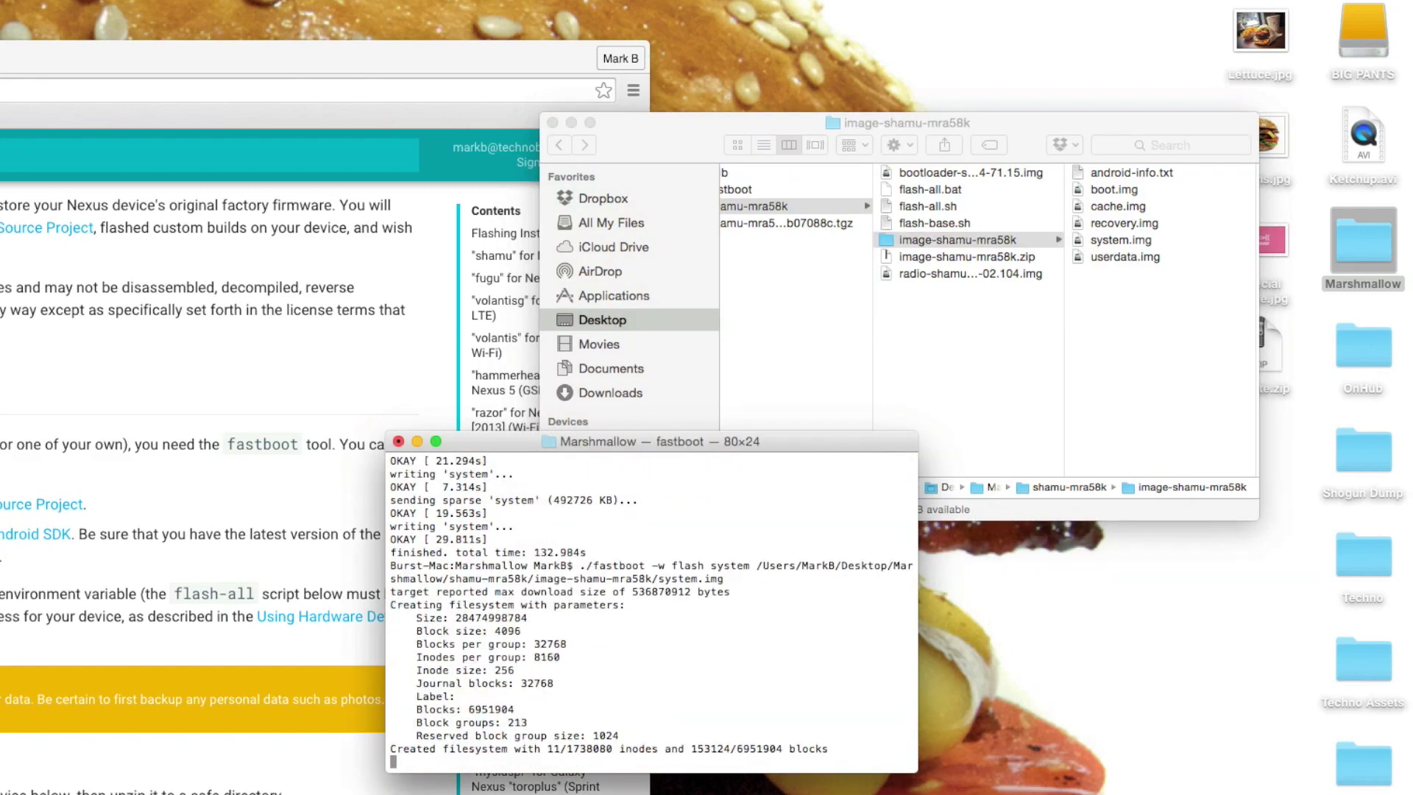